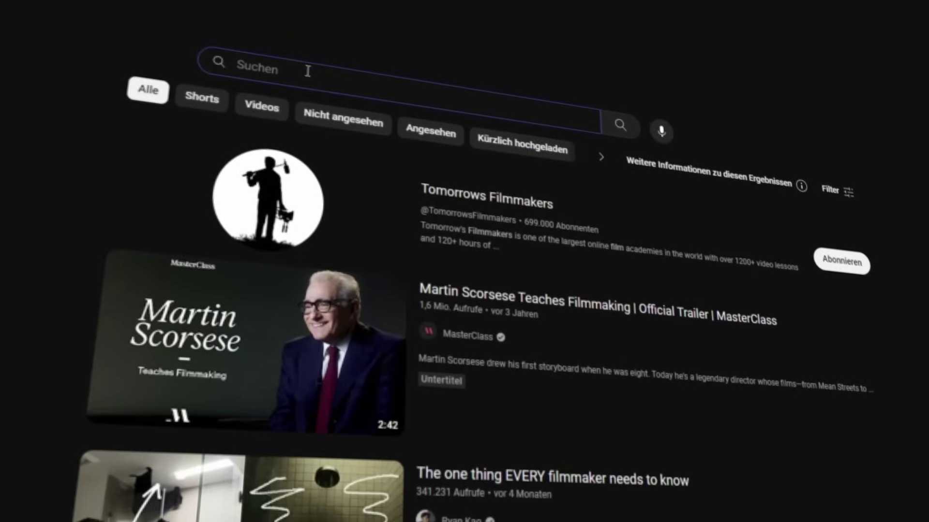
type("Filmic Footprin")
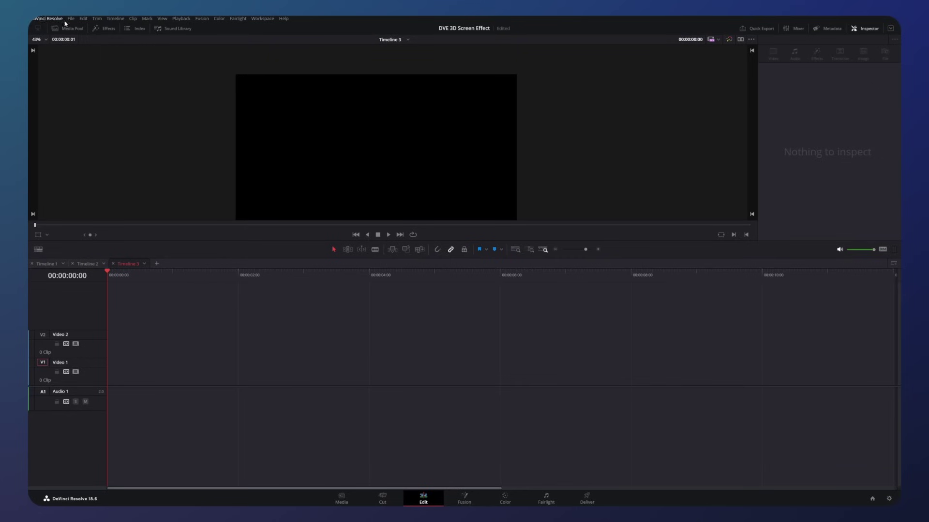
- Place a Fusion Composition at the start of the Video 1 track and open it on the Fusion page
left_click(104, 28)
left_click_drag(125, 81, 323, 373)
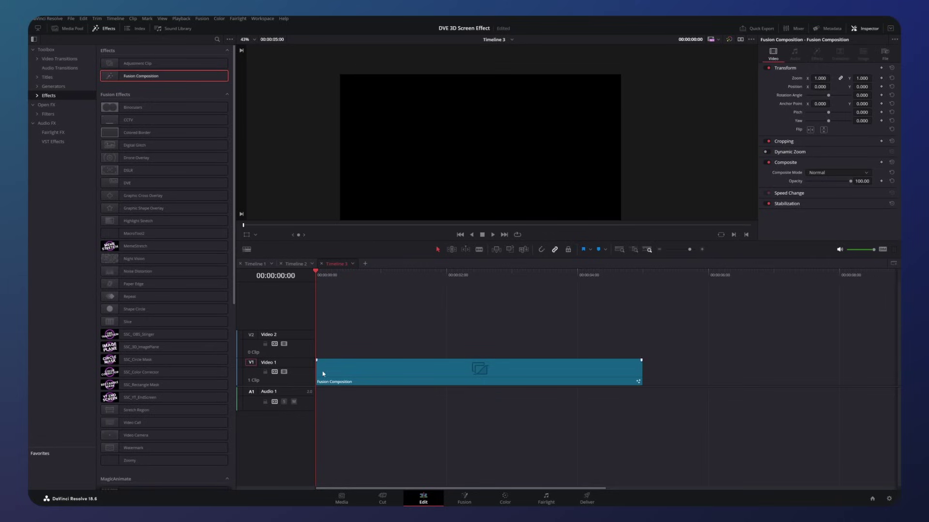
left_click_drag(360, 275, 454, 283)
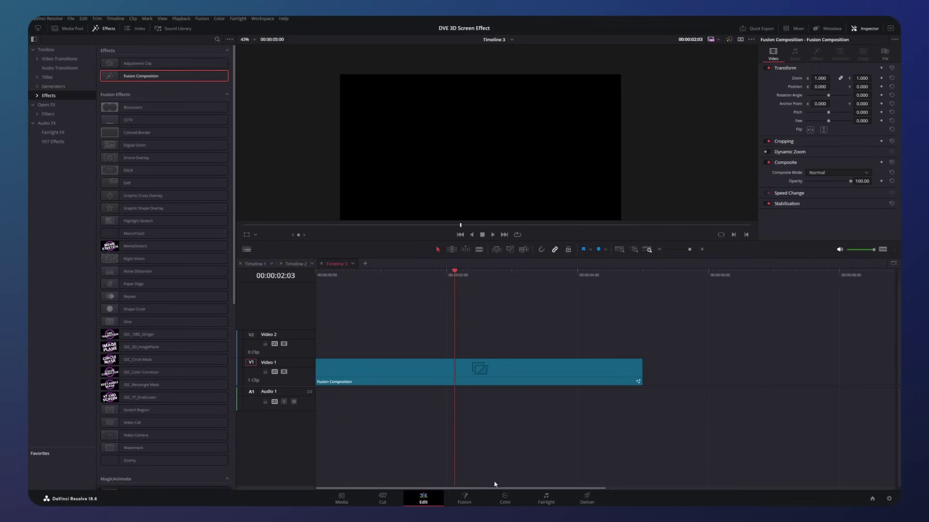
left_click(467, 497)
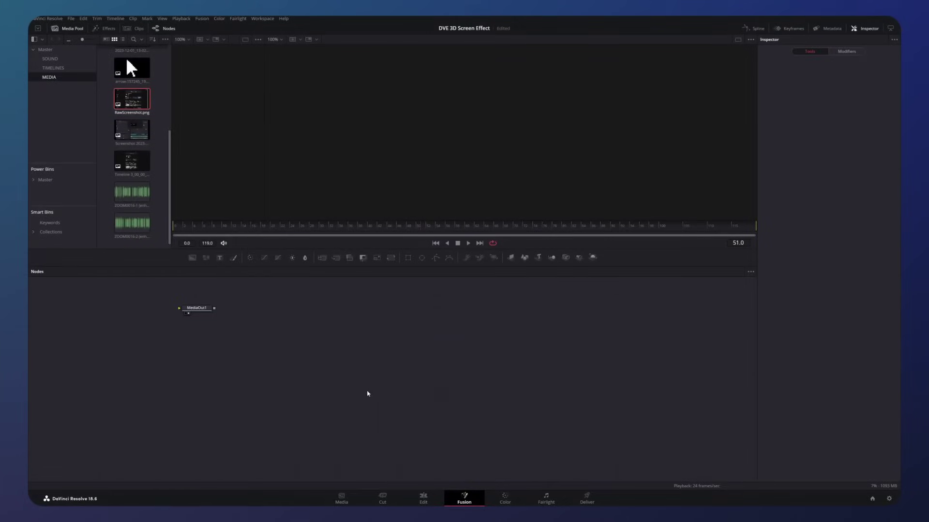
- Add RawScreenshot.png and a Background node to the node graph, and combine them through a MultiMerge feeding MediaOut1
left_click_drag(304, 373, 544, 423)
left_click_drag(128, 101, 369, 333)
left_click_drag(192, 257, 440, 372)
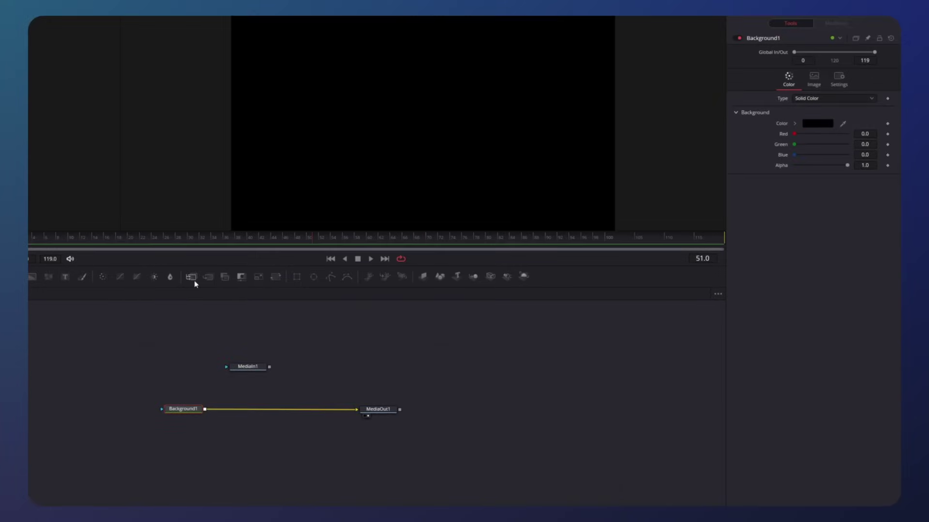
left_click_drag(195, 282, 277, 401)
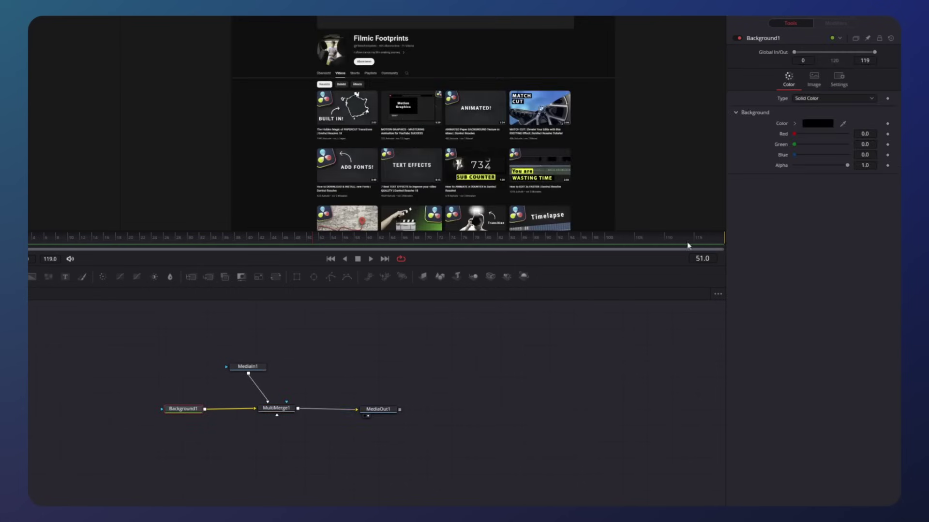
- Sample the background colour from the screenshot image, and insert a Transform after MediaIn1 to scale the screenshot down into the frame
left_click_drag(842, 127, 603, 141)
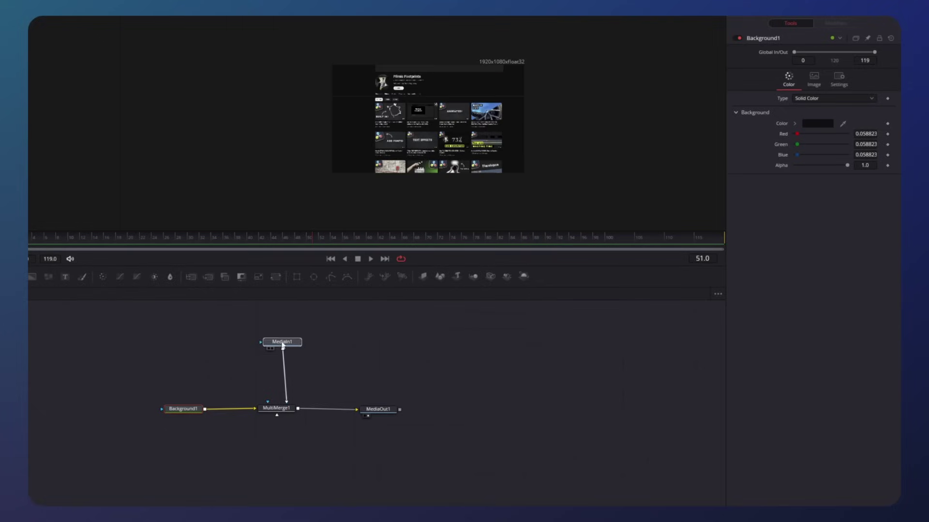
left_click_drag(276, 276, 284, 374)
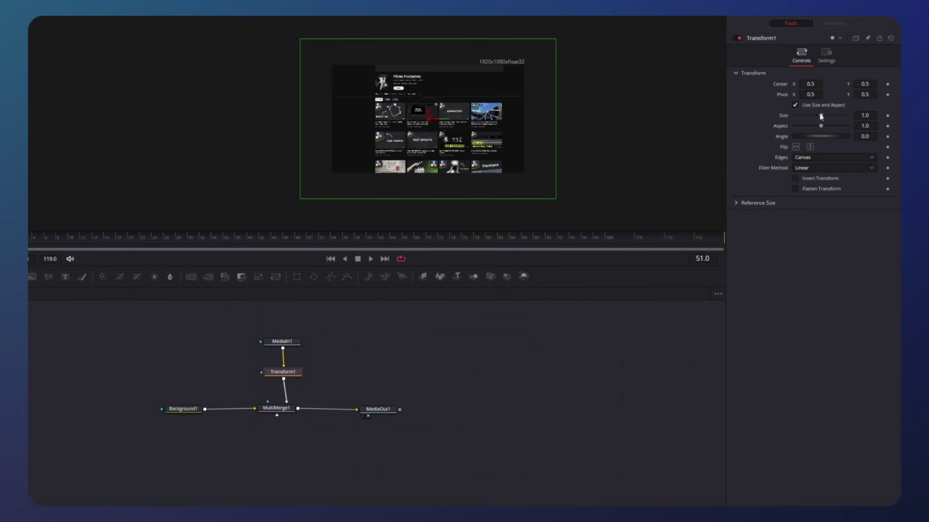
left_click_drag(866, 116, 796, 116)
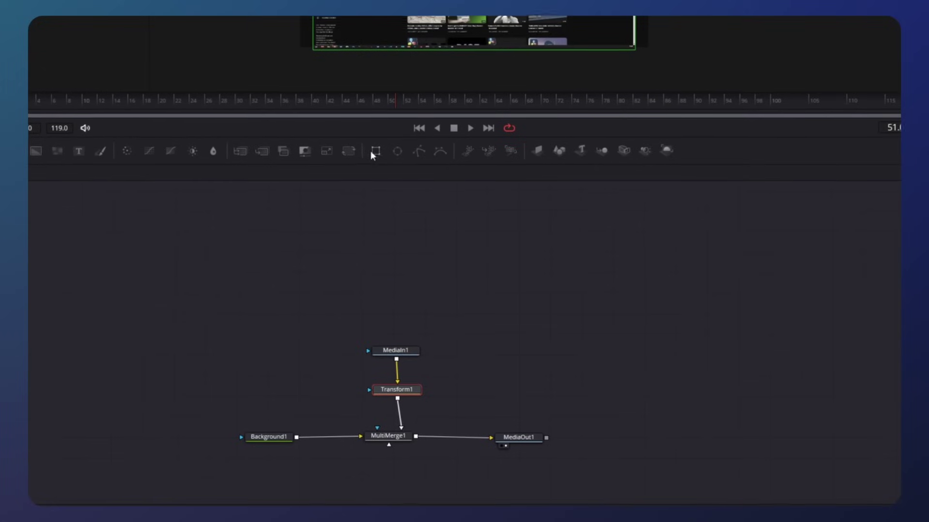
- Attach a Rectangle mask to MediaIn1 and move it over the "Tell your story." banner
left_click_drag(371, 152, 405, 290)
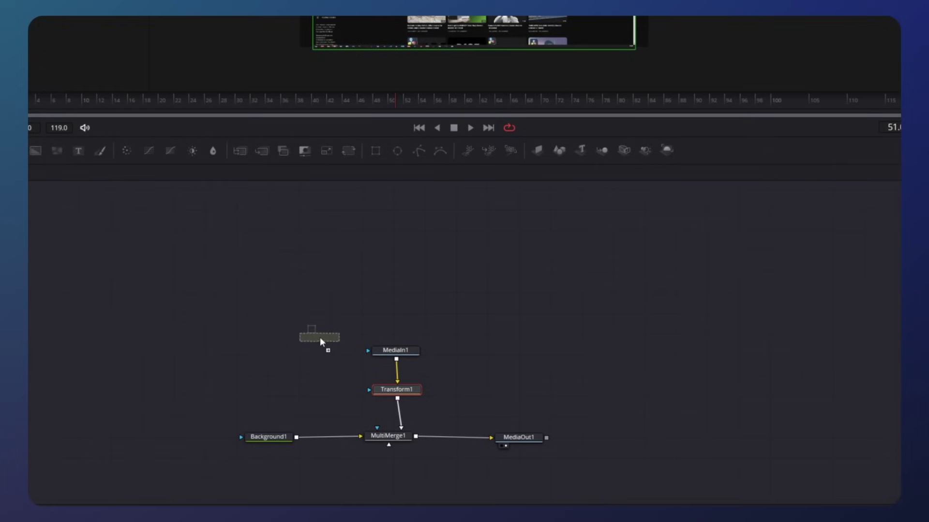
left_click_drag(319, 340, 368, 352)
left_click_drag(471, 128, 282, 215)
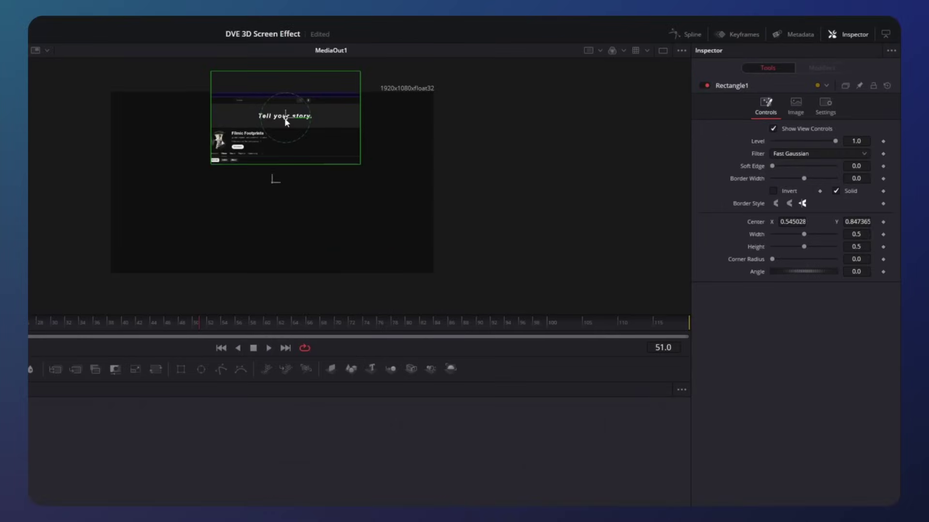
- Fit the Rectangle1 mask tightly around the banner, with a width of about 0.513 and a height of about 0.134
scroll(286, 123, "up", 5)
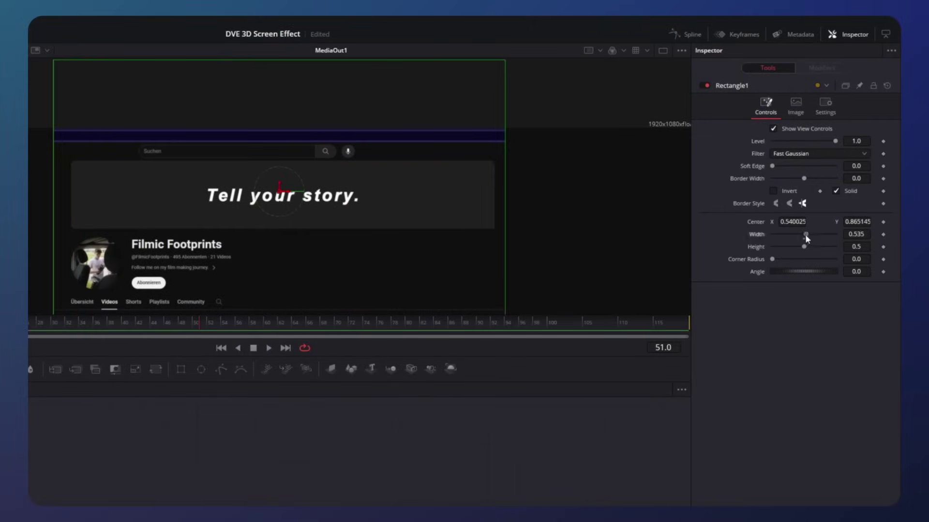
scroll(266, 177, "up", 3)
left_click_drag(265, 182, 279, 193)
left_click_drag(856, 234, 850, 247)
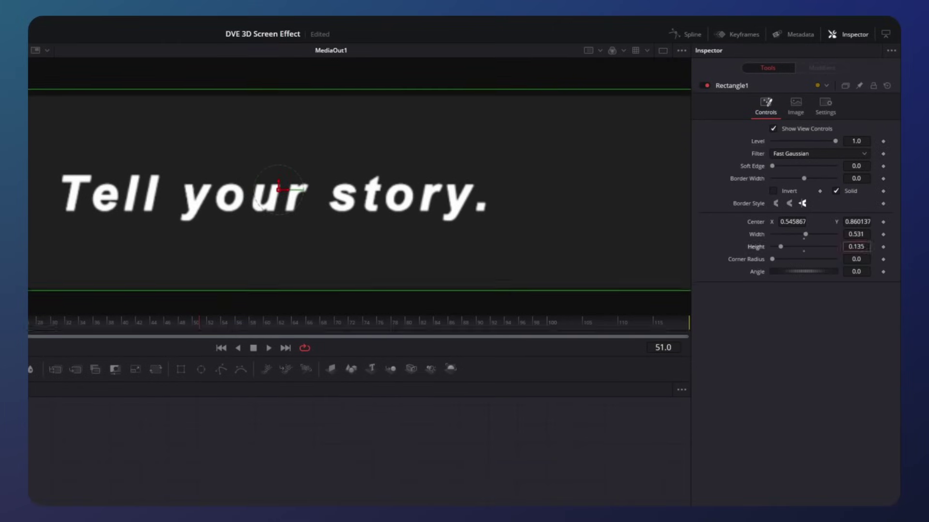
left_click_drag(279, 180, 279, 183)
scroll(450, 189, "down", 3)
left_click_drag(805, 234, 804, 235)
scroll(220, 131, "down", 3)
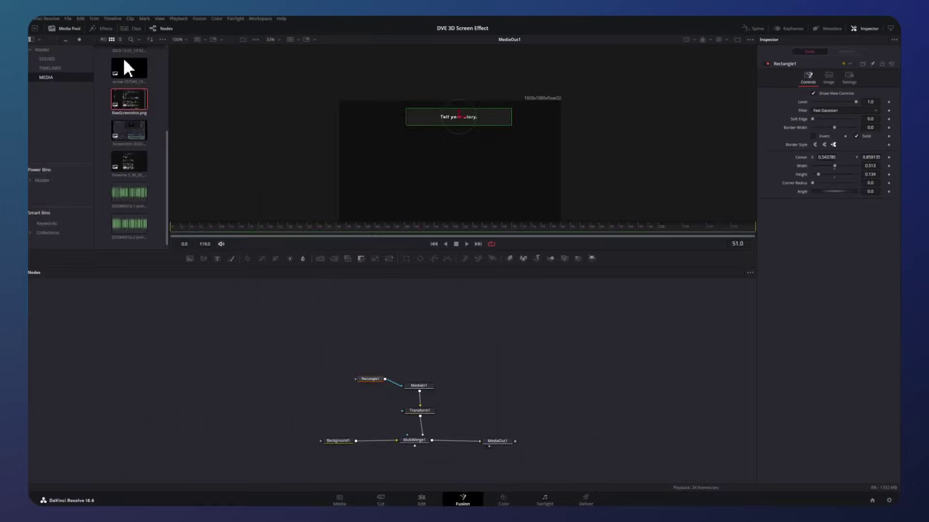
- Duplicate the Rectangle1 and MediaIn1 node pair and place the copy directly above the originals
left_click_drag(452, 330, 463, 350)
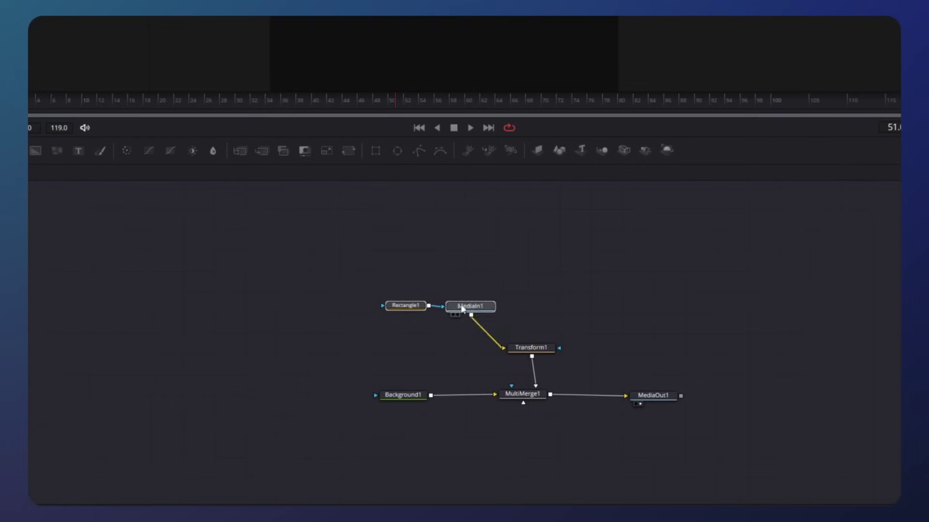
left_click_drag(462, 309, 387, 309)
key("ctrl+c")
key("ctrl+v")
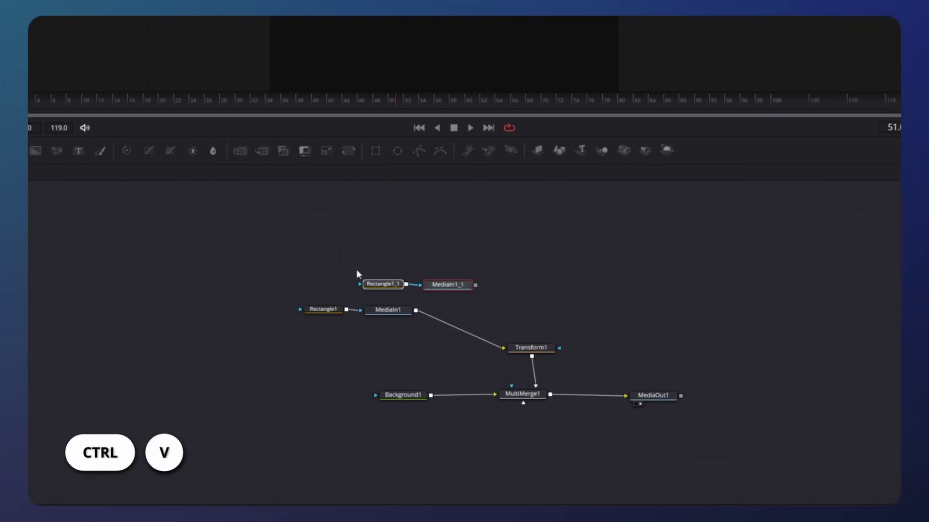
left_click_drag(463, 286, 406, 283)
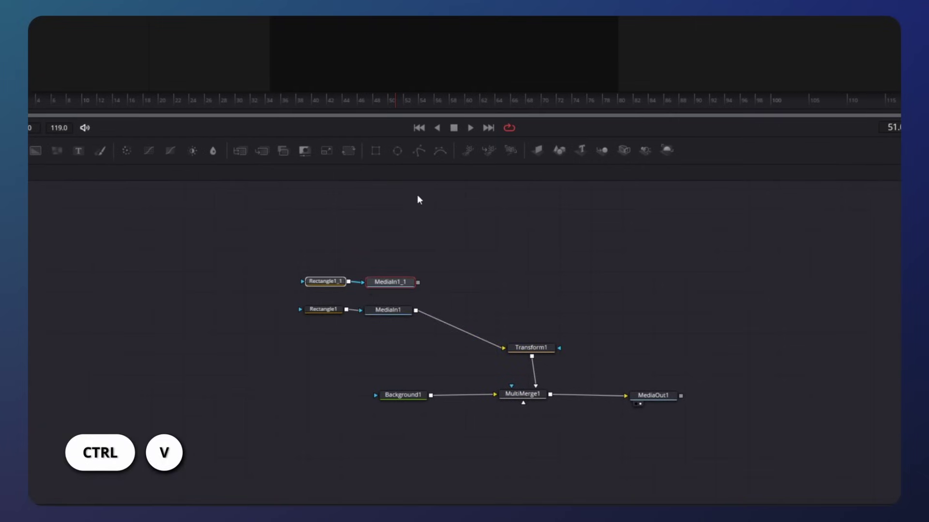
- Insert a second MultiMerge before Transform1 and connect both MediaIn1_1 and MediaIn1 to it
left_click_drag(260, 150, 532, 344)
left_click(484, 341)
left_click_drag(419, 283, 503, 287)
left_click_drag(416, 310, 525, 289)
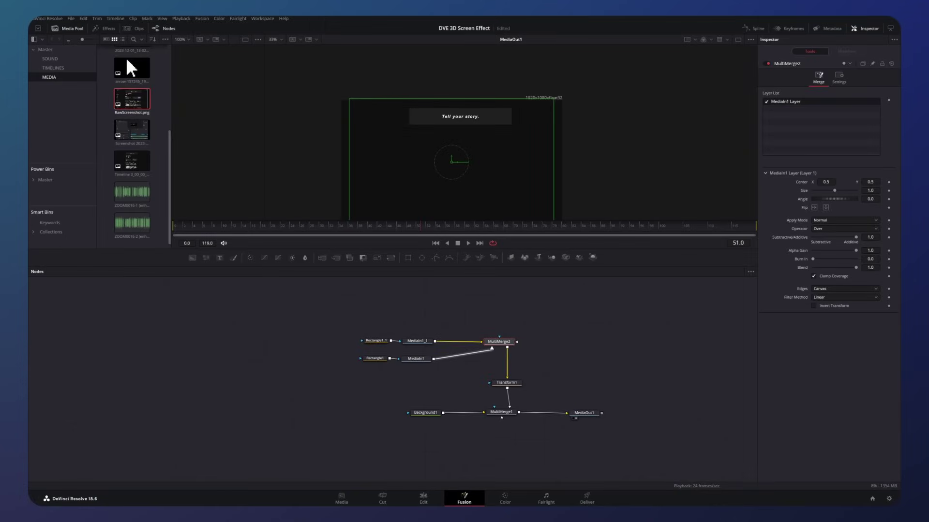
- Duplicate MediaIn1_1 without its mask, connect the copy to MultiMerge2 and set it apart from the other nodes
left_click(420, 342)
key("ctrl+c")
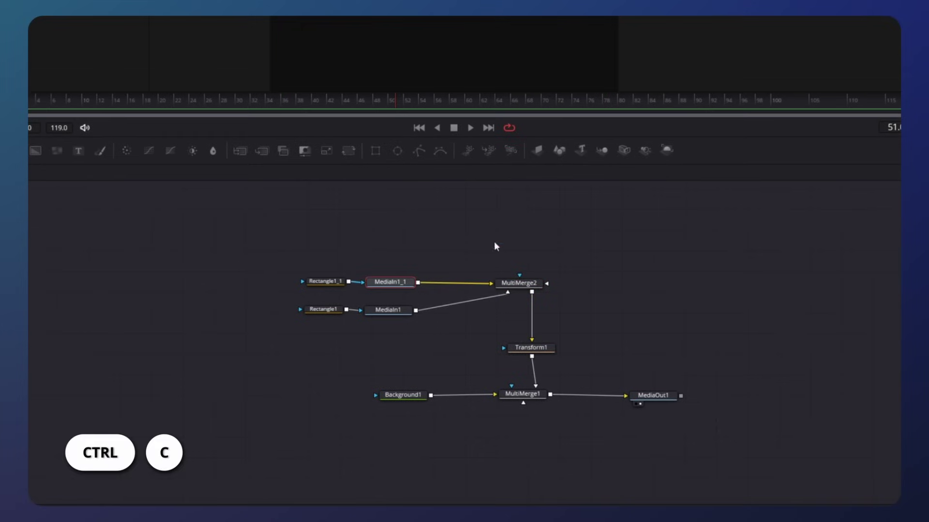
key("ctrl+v")
left_click_drag(633, 220, 535, 287)
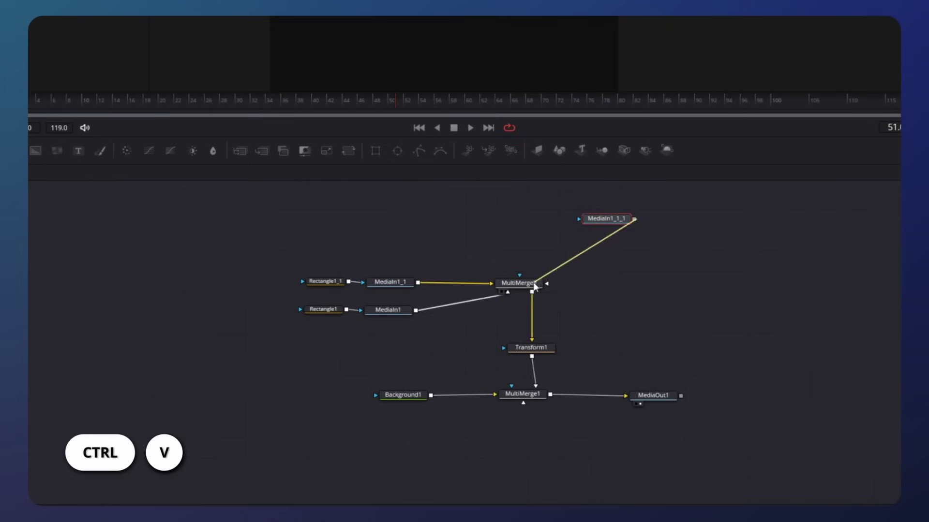
left_click_drag(606, 218, 725, 281)
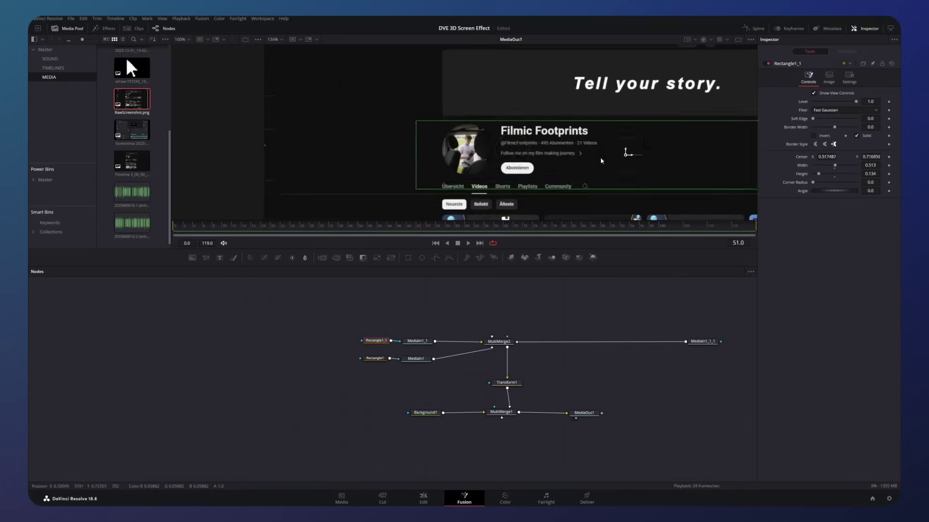
- Fit the Rectangle1_1 mask around the channel picture and name, about 0.201 wide and 0.124 high
left_click_drag(625, 154, 512, 149)
left_click_drag(722, 150, 597, 150)
left_click_drag(513, 149, 522, 150)
left_click_drag(522, 184, 522, 181)
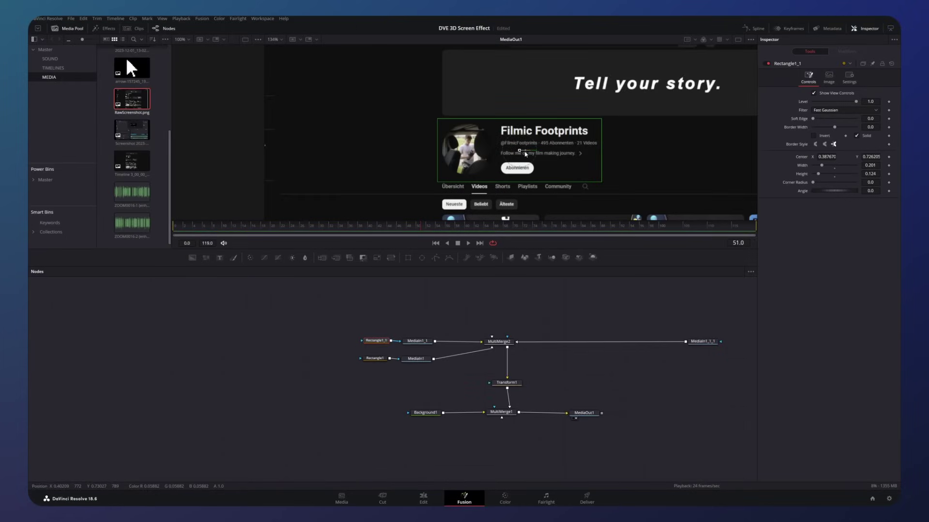
scroll(521, 154, "down", 5)
- Duplicate the Rectangle1_1 and MediaIn1_1 node pair and connect the copy to MultiMerge2
left_click_drag(370, 322, 426, 353)
key("ctrl+c")
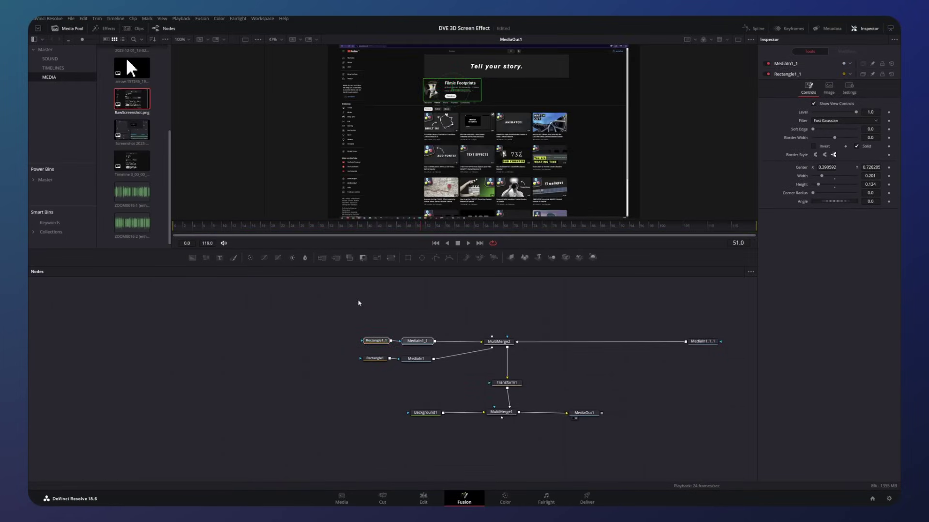
key("ctrl+v")
left_click_drag(401, 308, 498, 343)
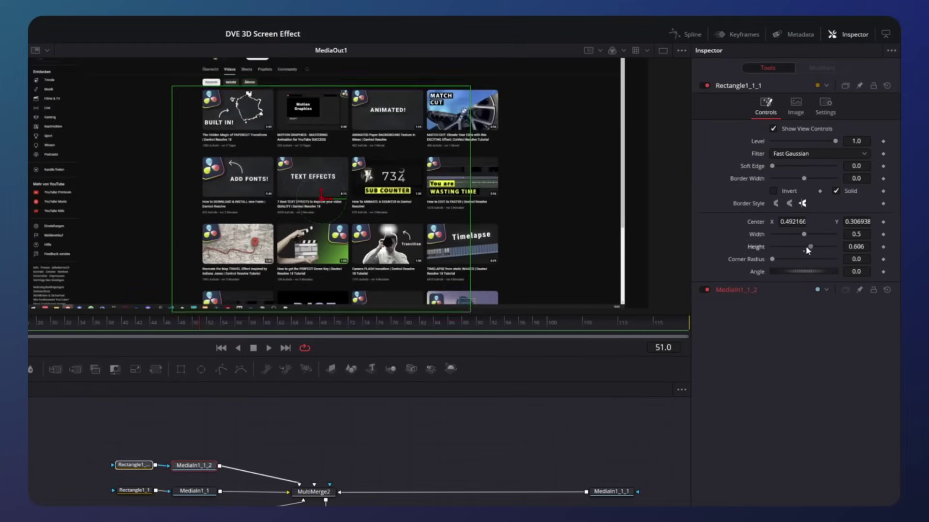
- Fit the third mask around three columns of video thumbnails at width 0.38 and height 0.535, and disconnect the unmasked MediaIn1_1_1 from MultiMerge2
left_click_drag(810, 247, 806, 248)
left_click_drag(321, 199, 309, 189)
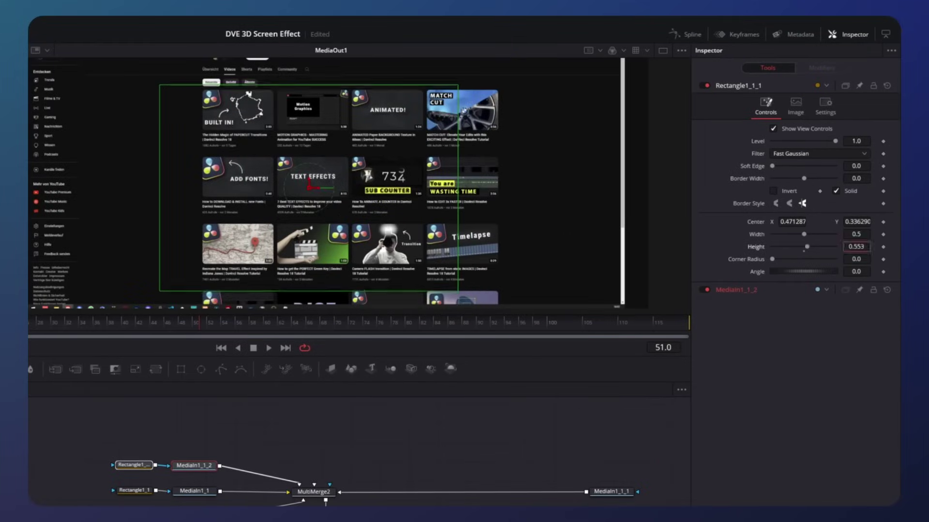
left_click_drag(856, 247, 847, 247)
left_click_drag(309, 180, 309, 178)
left_click_drag(861, 234, 803, 234)
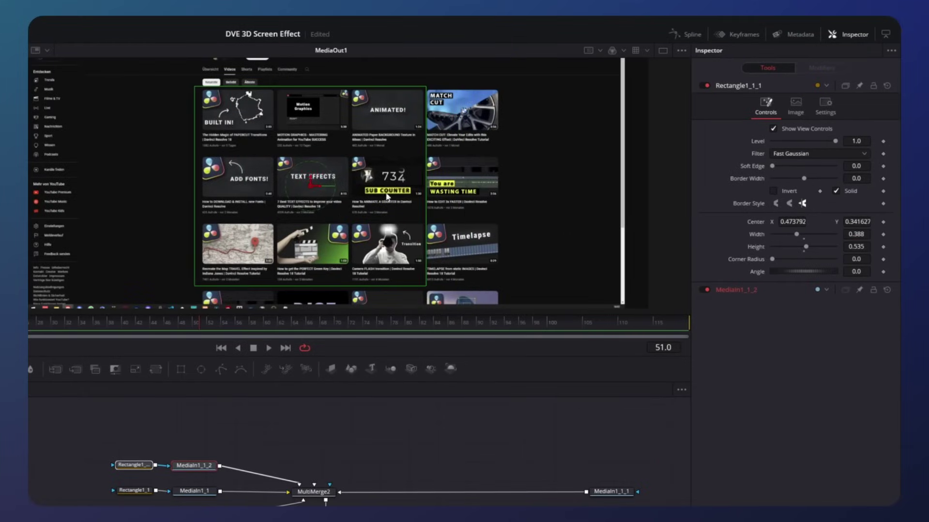
left_click_drag(316, 186, 319, 186)
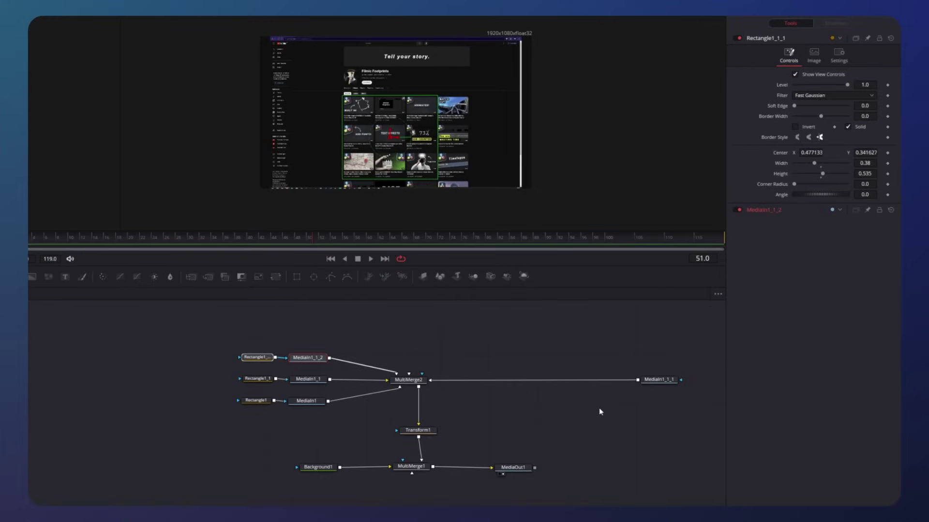
left_click_drag(513, 380, 568, 430)
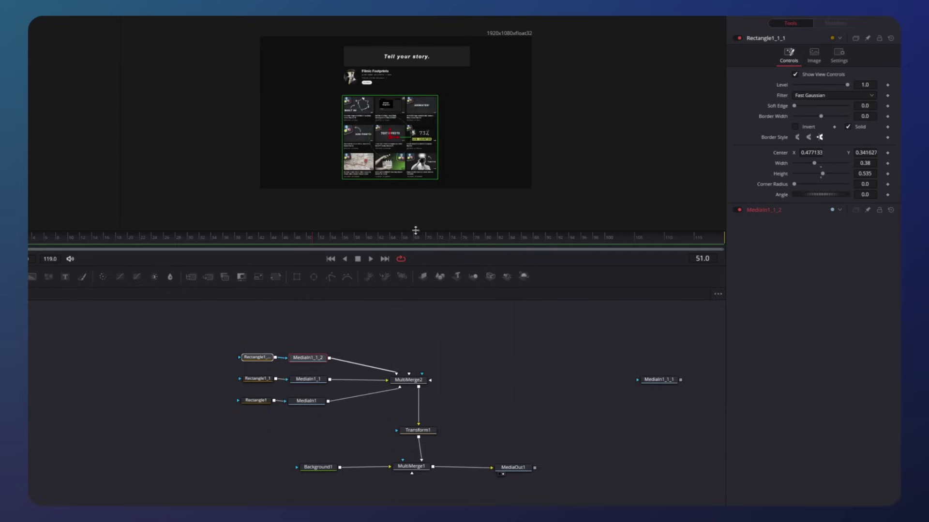
- Insert a Transform after MediaIn1, scale the banner to 0.737 and align it with the three-column video grid
left_click_drag(276, 276, 360, 399)
left_click_drag(821, 115, 810, 115)
left_click_drag(396, 112, 380, 127)
left_click_drag(810, 115, 814, 115)
scroll(399, 83, "up", 4)
mouse_move(345, 206)
left_mouse_down()
mouse_move(345, 140)
mouse_move(342, 196)
left_mouse_up()
scroll(345, 139, "up", 3)
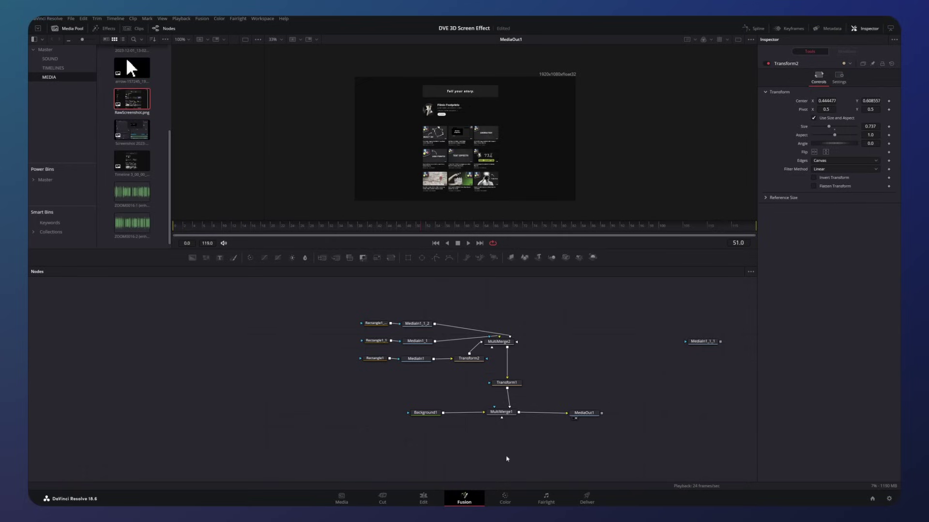
- Return to the Edit page and export the current frame as the JPEG still Timeline 3_00_00_02_01.jpg
left_click(423, 501)
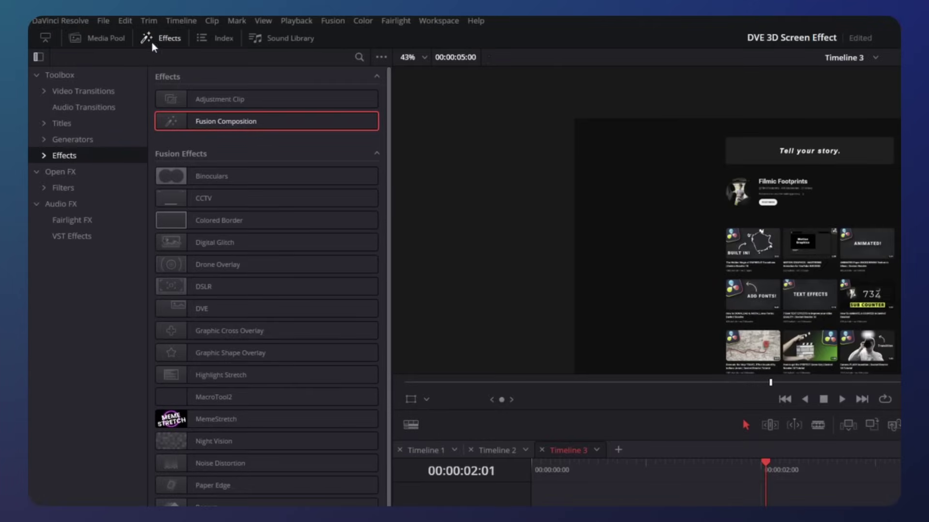
left_click(103, 20)
mouse_move(157, 210)
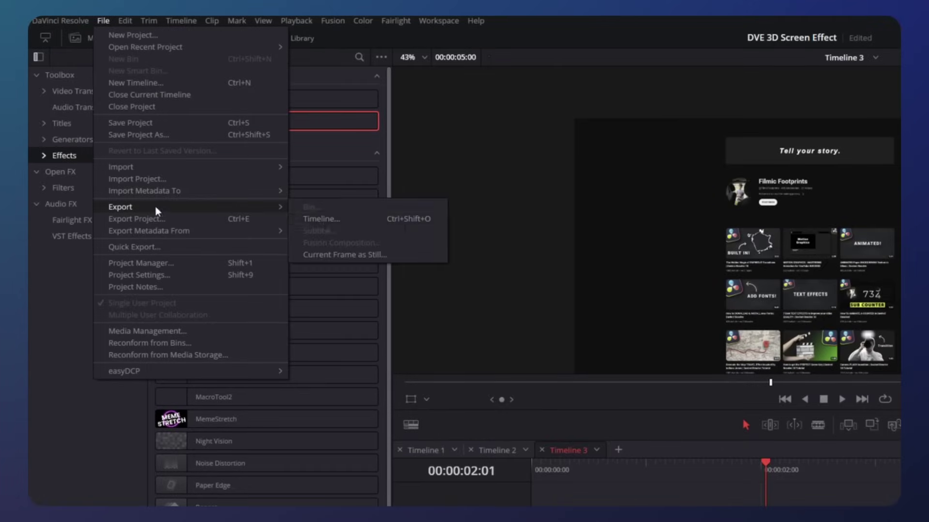
left_click(353, 248)
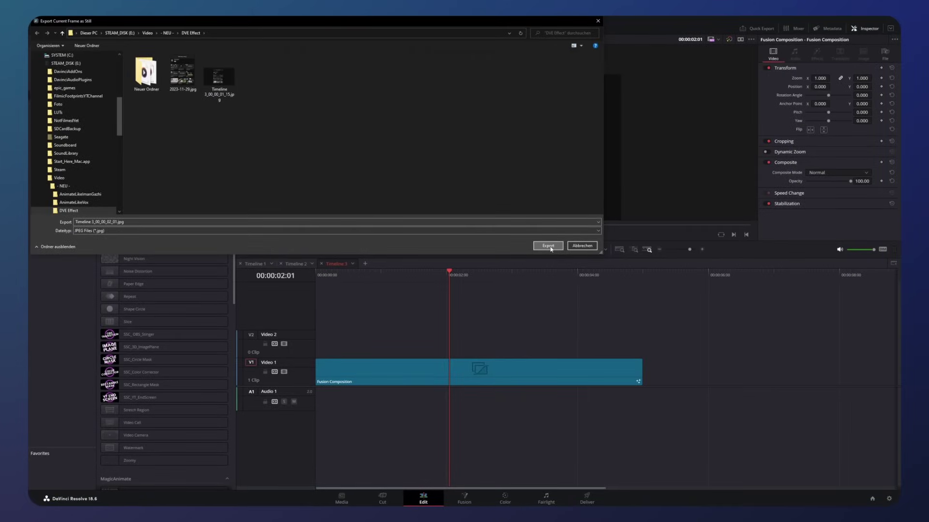
left_click(548, 246)
- Add a second Fusion Composition after the first one on Video 1 and open it on the Fusion page
left_click_drag(146, 75, 724, 382)
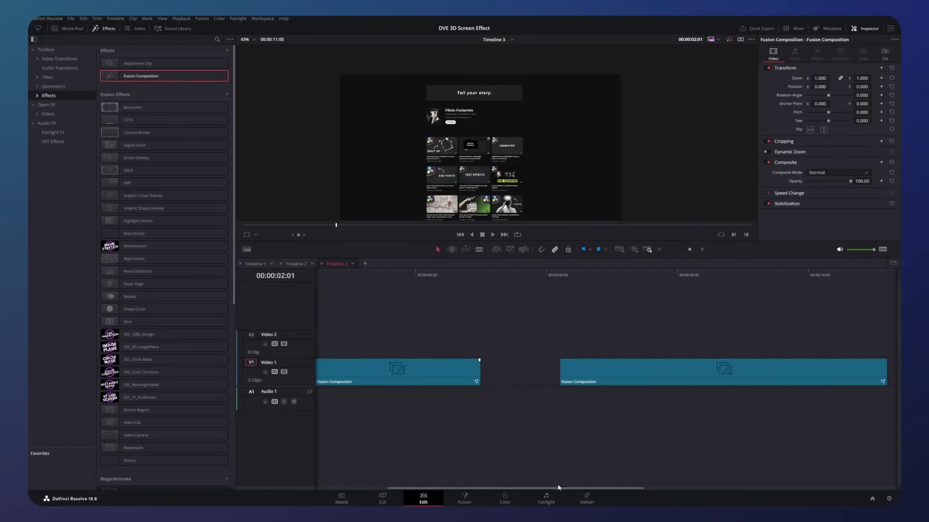
left_click(611, 287)
left_click(463, 498)
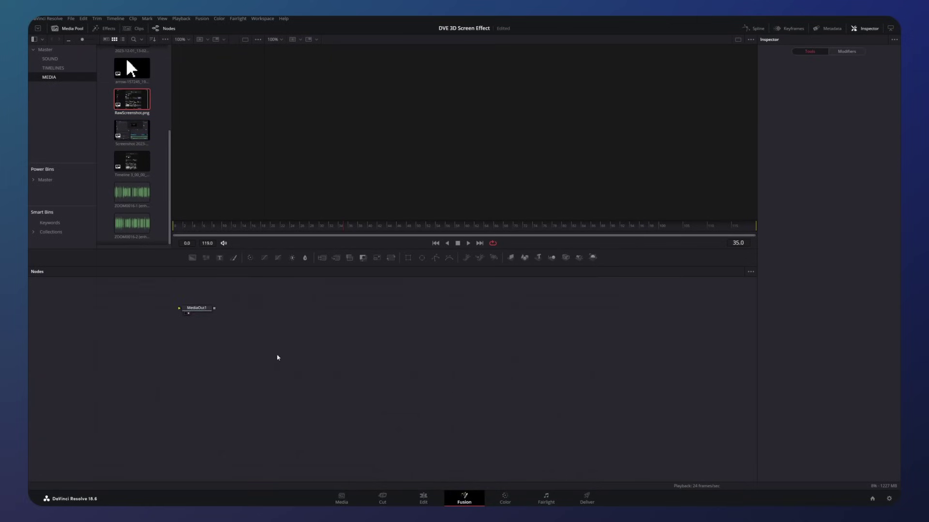
- Place the exported Timeline 3 still and a Background node in the new composition's node graph, with room before MediaOut1
left_click_drag(278, 358, 578, 431)
left_click_drag(131, 161, 334, 384)
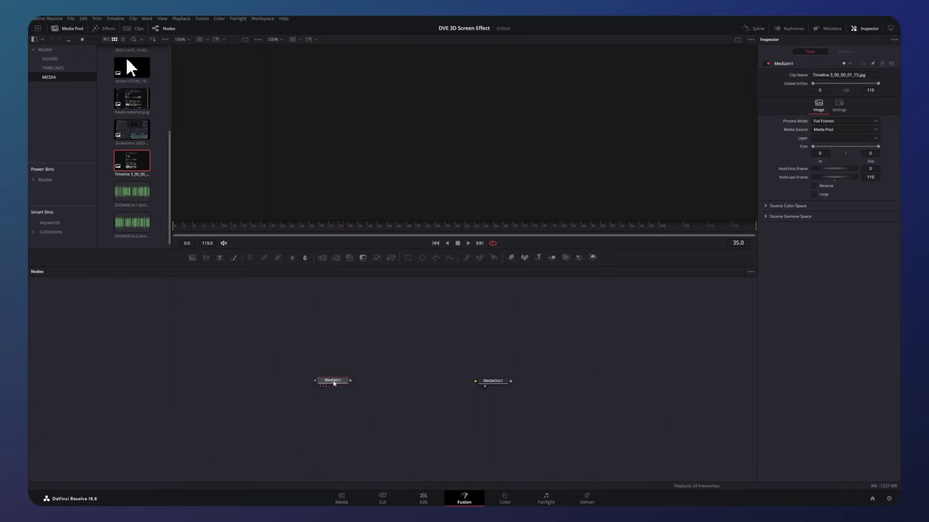
left_click_drag(198, 261, 336, 407)
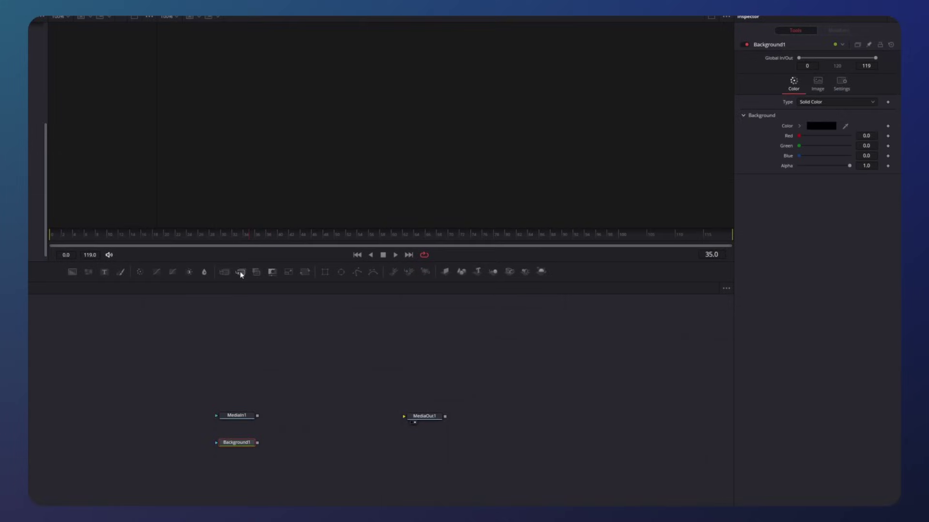
- Composite MediaIn1 over Background1 through a MultiMerge into MediaOut1, and sample the screenshot's dark grey as the background colour
left_click_drag(322, 258, 368, 351)
left_click_drag(278, 381, 406, 416)
left_click_drag(258, 416, 305, 441)
left_click_drag(424, 417, 431, 444)
left_click_drag(237, 416, 302, 321)
left_click(237, 444)
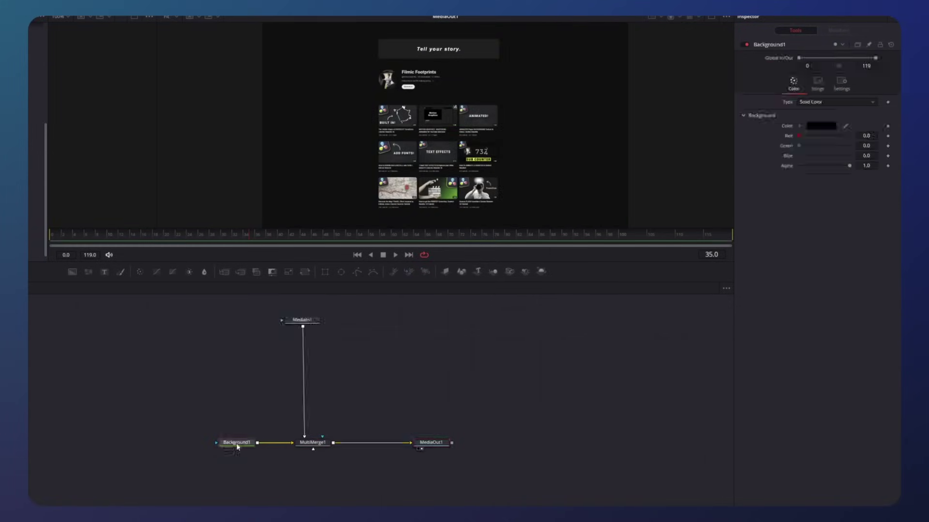
left_click_drag(845, 127, 564, 153)
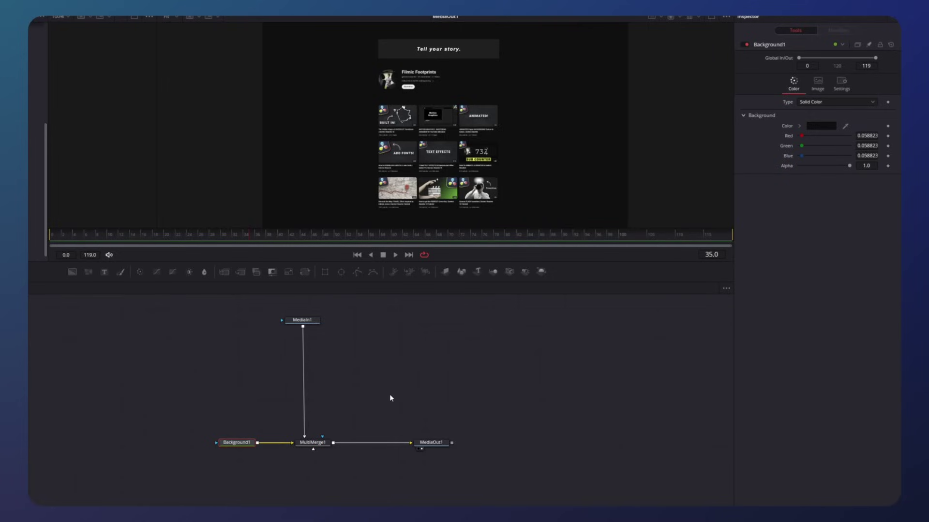
- Insert a DVE between MediaIn1 and MultiMerge1 and rotate the screenshot to X -28.7, Y -26.1 and Z -10.4
key("shift+space")
type("dve")
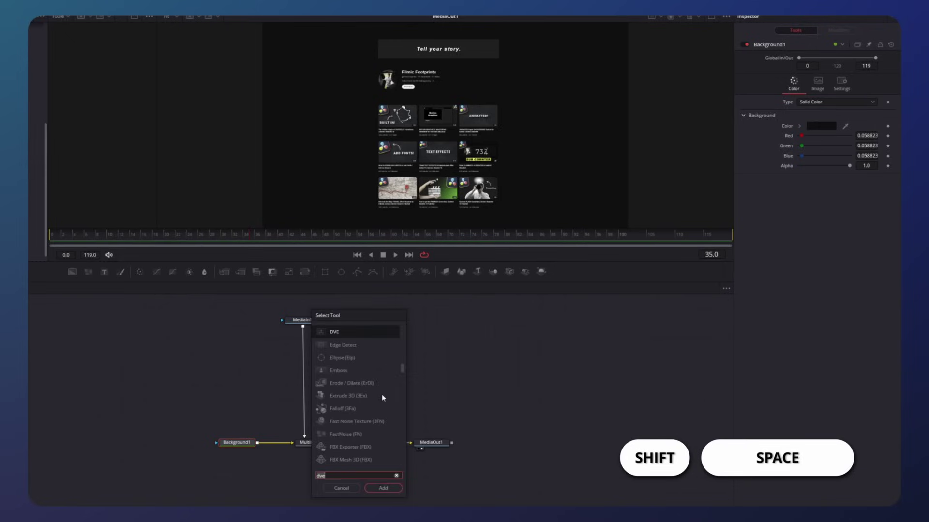
left_click(382, 488)
left_click_drag(303, 443, 317, 395)
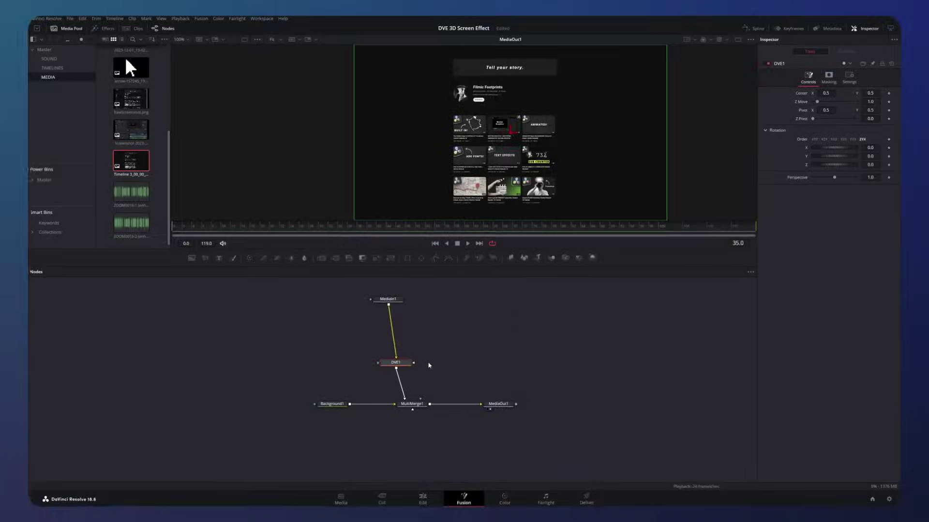
left_click_drag(806, 213, 803, 237)
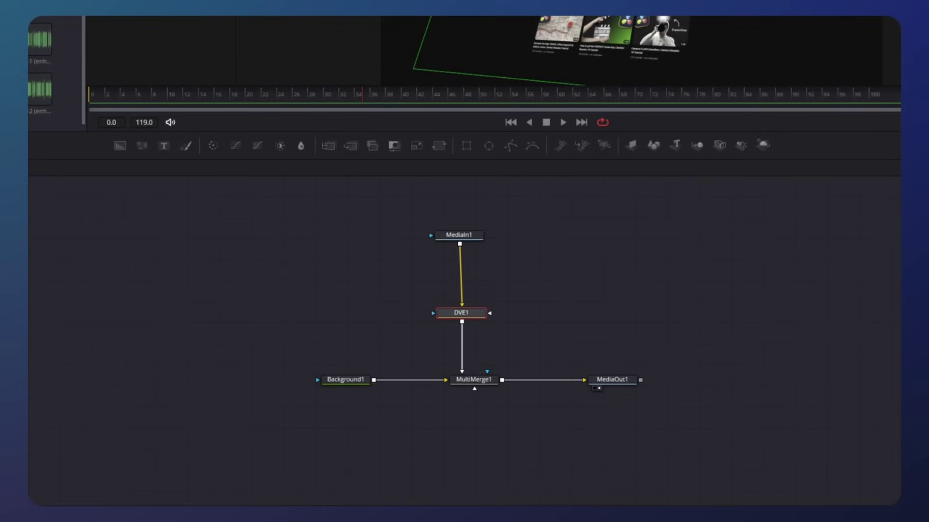
- Detach DVE1 from the chain and paste a copy of MediaIn1 beside the original
key("shift")
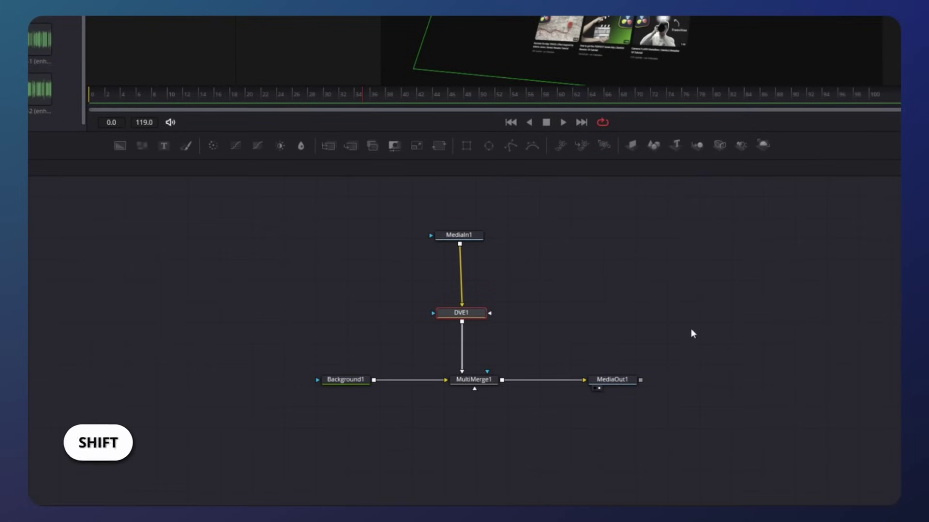
left_click_drag(466, 318, 541, 357)
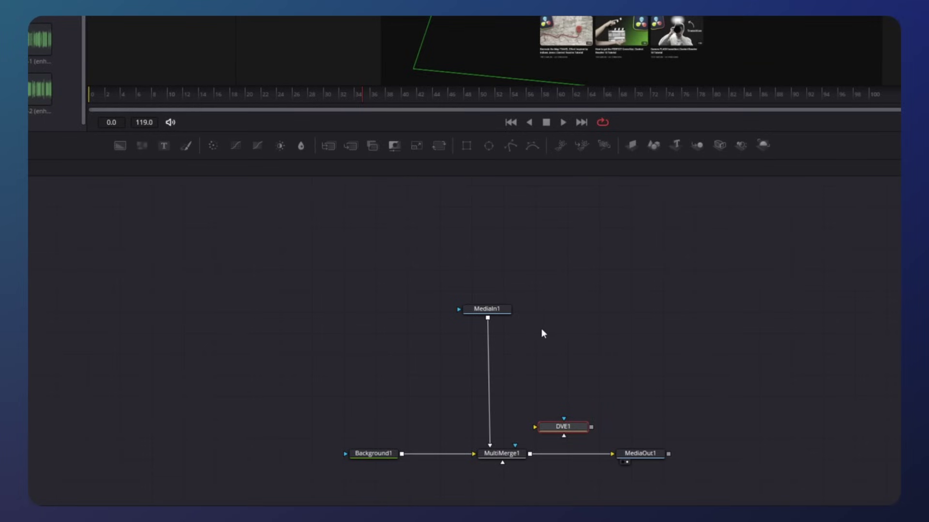
left_click(489, 310)
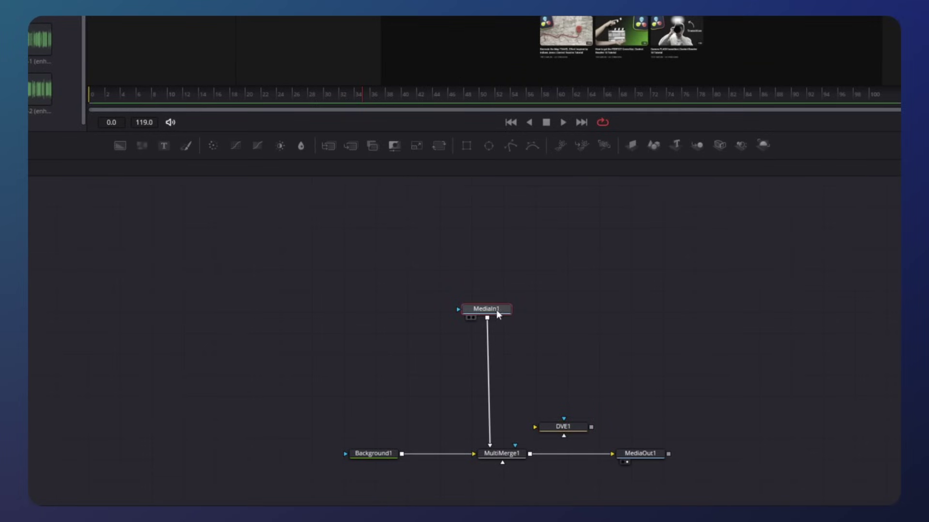
key("ctrl+c")
left_click(565, 312, "ctrl")
key("ctrl+v")
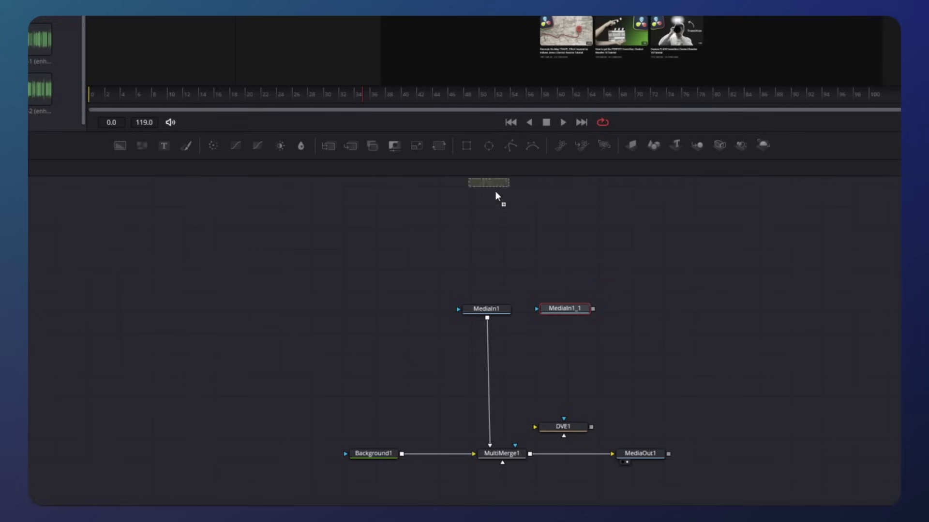
- Mask MediaIn1_1 with a Rectangle fitted tightly around the TEXT EFFECTS thumbnail, at width 0.107
left_click_drag(567, 279, 576, 313)
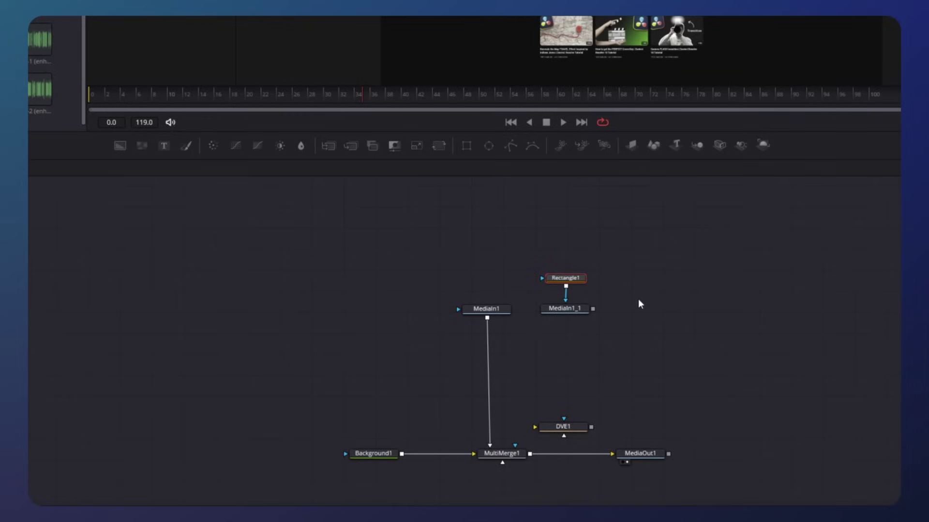
left_click(551, 319)
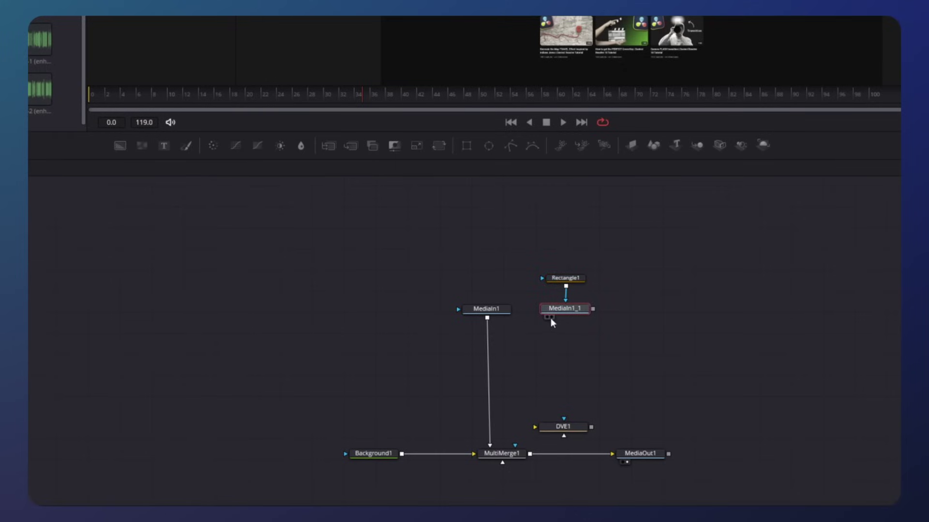
left_click(552, 317)
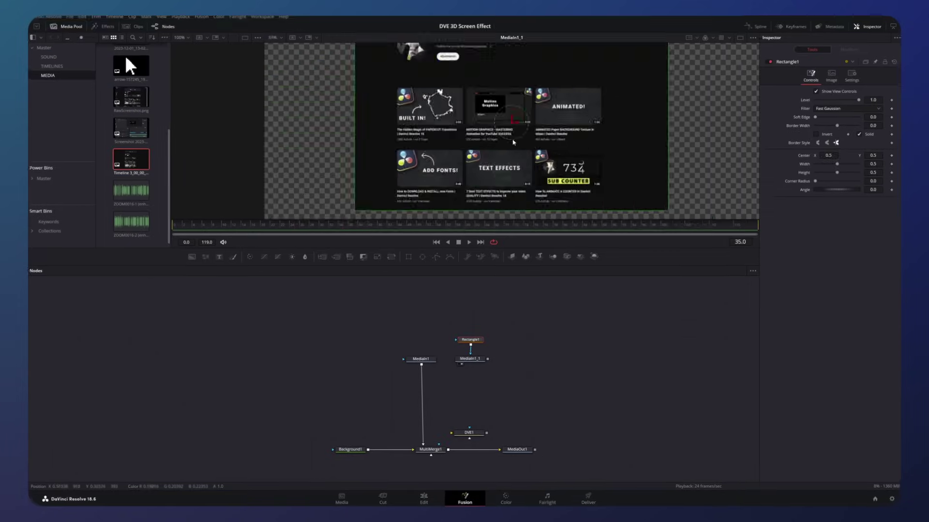
left_click_drag(870, 165, 846, 169)
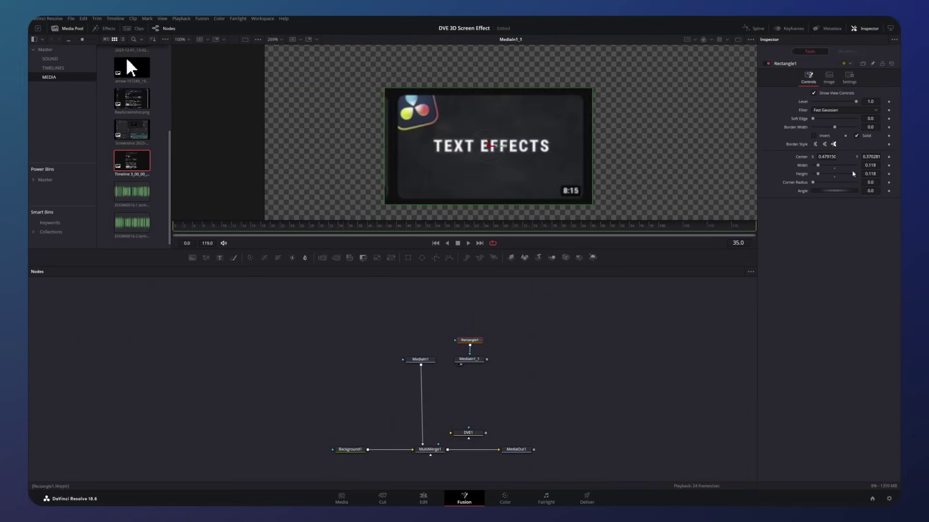
left_click_drag(487, 145, 491, 145)
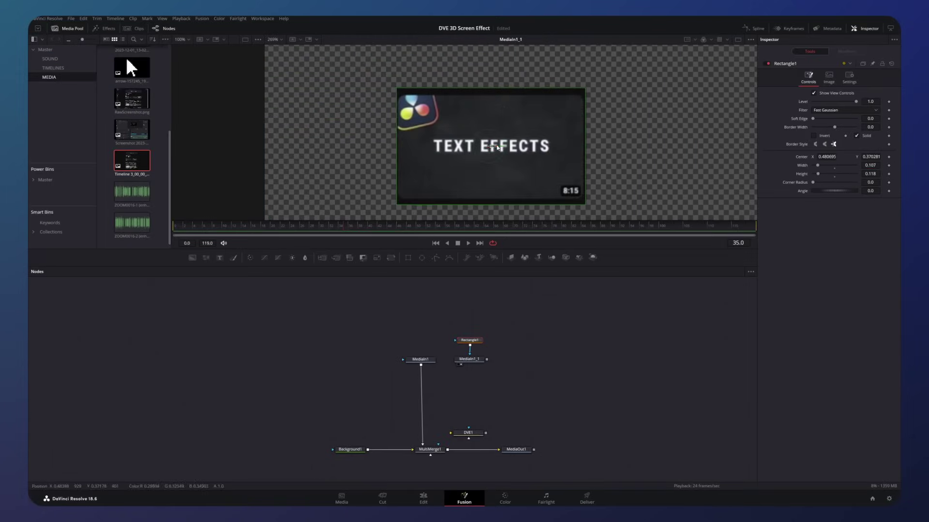
left_click_drag(870, 174, 860, 173)
left_click_drag(491, 143, 491, 145)
left_click_drag(869, 173, 822, 182)
- Duplicate Background1 and Rectangle1, and mask the background copy with the rectangle copy
left_click(368, 428)
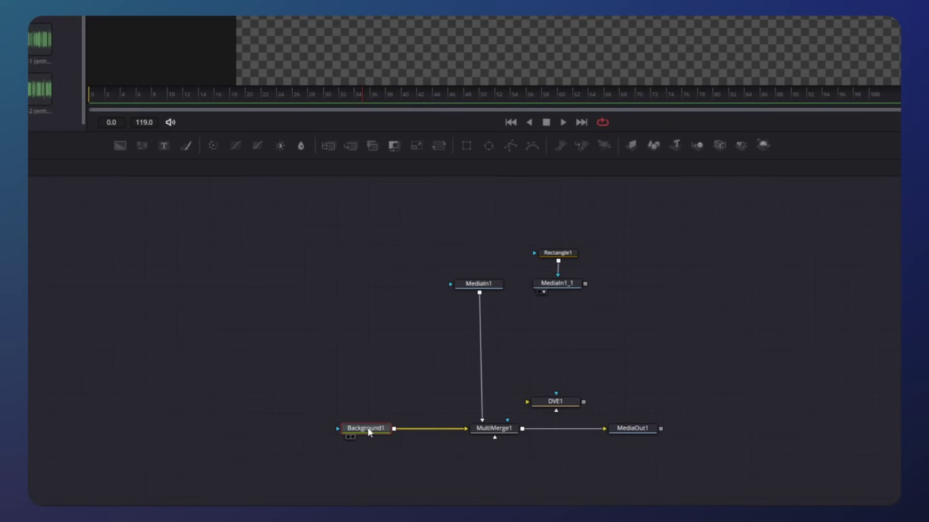
key("ctrl+v")
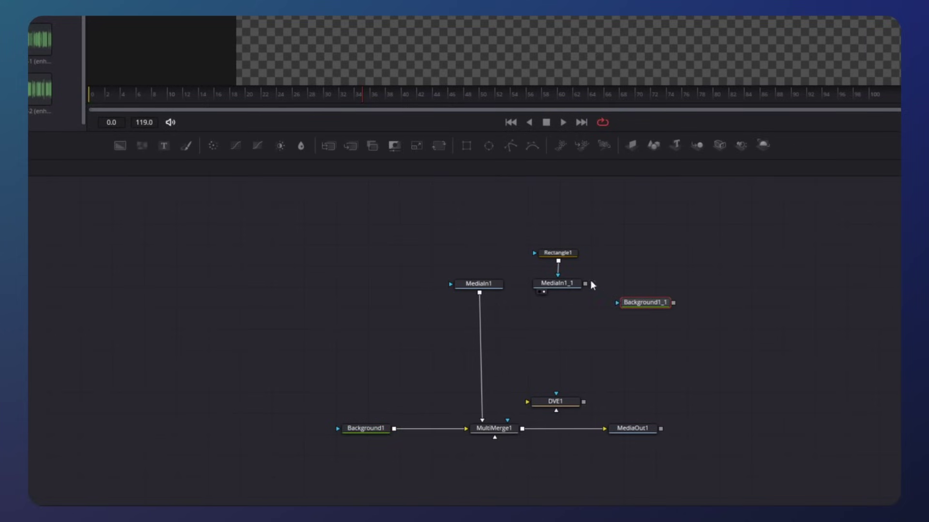
left_click(567, 253)
key("ctrl+v")
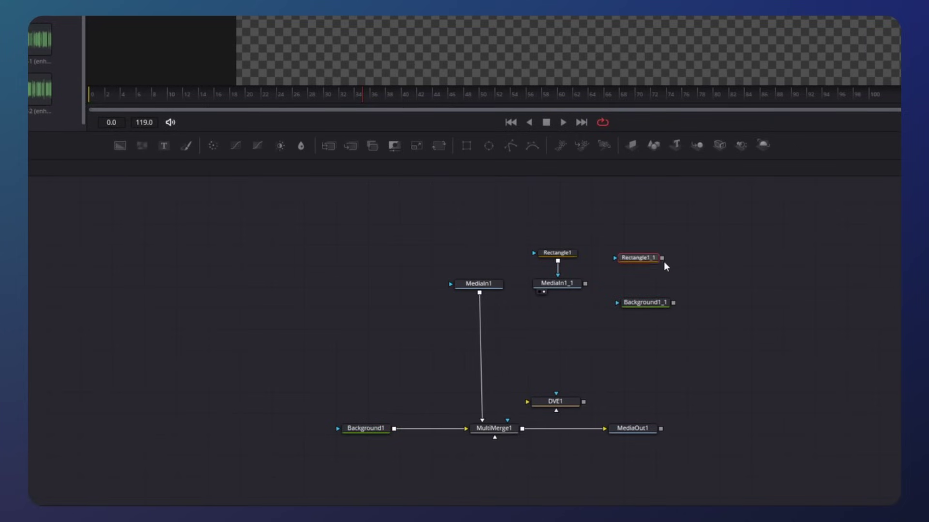
left_click_drag(639, 265, 412, 288)
left_click(664, 305, "ctrl")
- Merge the masked Background1_1 over MediaIn1 with a new MultiMerge placed ahead of MultiMerge1, covering the original thumbnail
left_click_drag(477, 289, 398, 310)
left_click_drag(328, 146, 482, 424)
left_click_drag(425, 312, 476, 302)
- Connect the masked MediaIn1_1 to MultiMerge1 as a separate layer, moving DVE1 aside to make room
left_click_drag(555, 401, 691, 400)
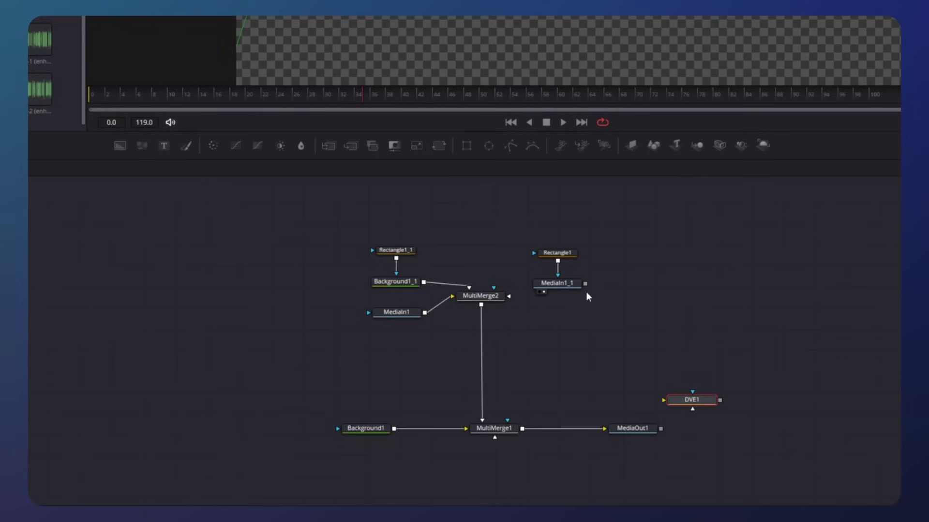
left_click_drag(569, 349, 510, 421)
left_click_drag(598, 315, 558, 240)
left_click_drag(571, 290, 604, 356)
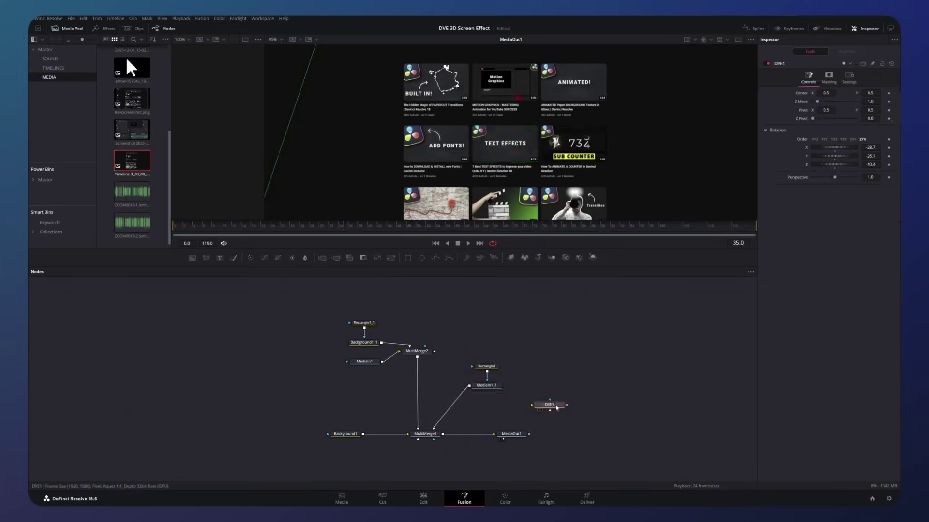
- Insert DVE1 after MultiMerge2 and a copy of it after MediaIn1_1, and lift the TEXT EFFECTS thumbnail off the tilted page
key("ctrl+v")
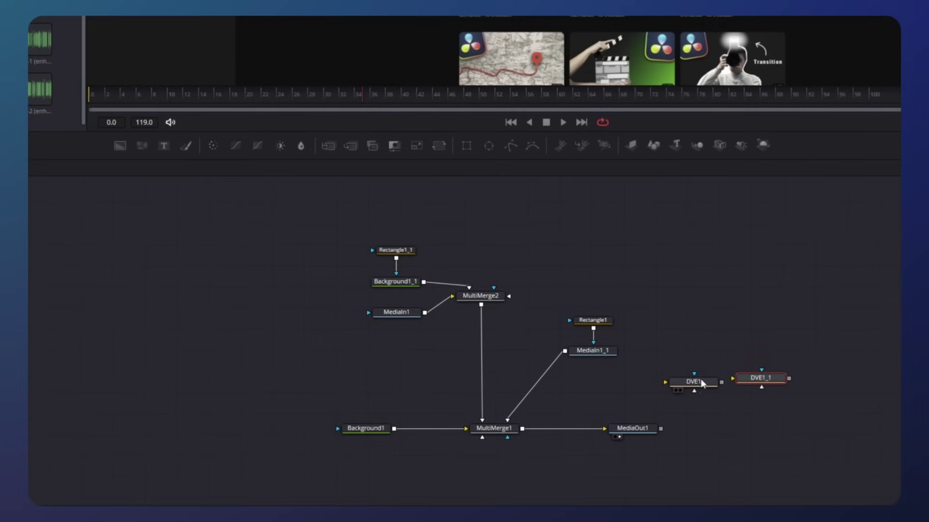
left_click_drag(702, 381, 478, 377)
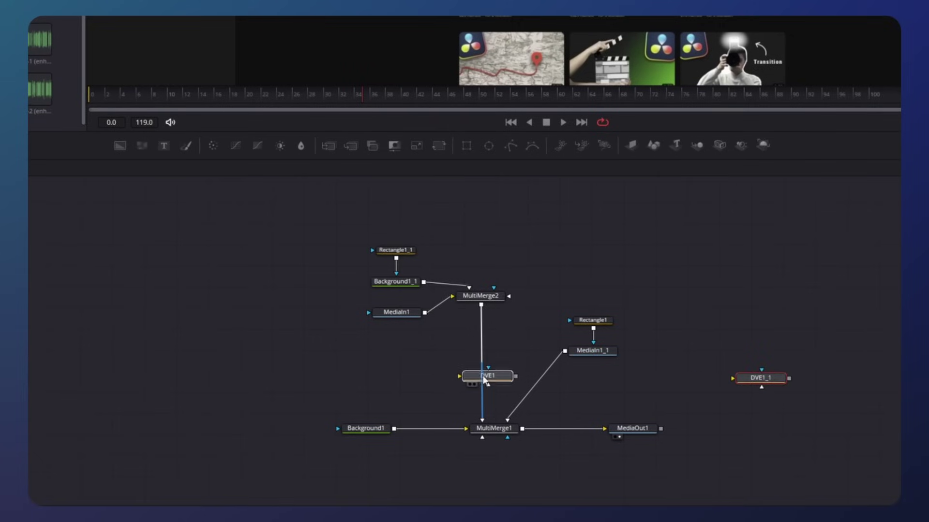
left_click_drag(708, 390, 567, 315)
left_click_drag(591, 390, 625, 311)
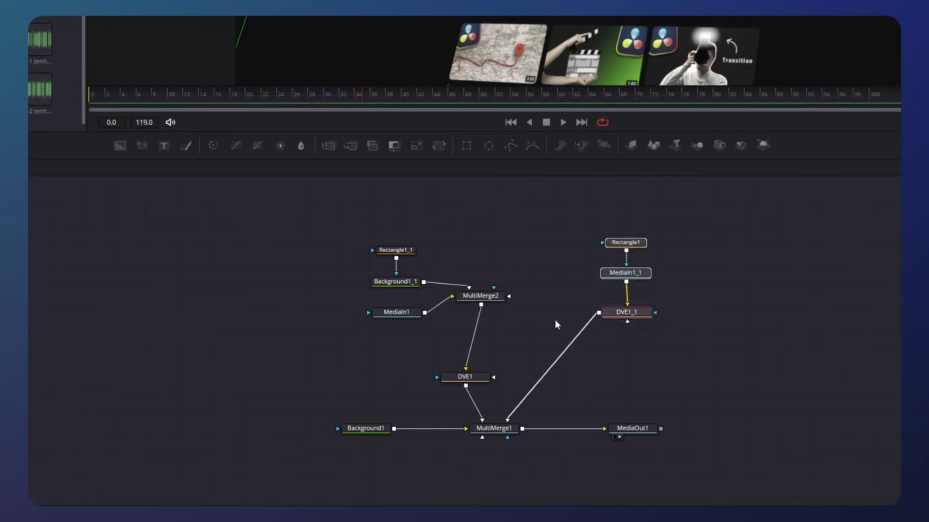
left_click_drag(477, 378, 493, 374)
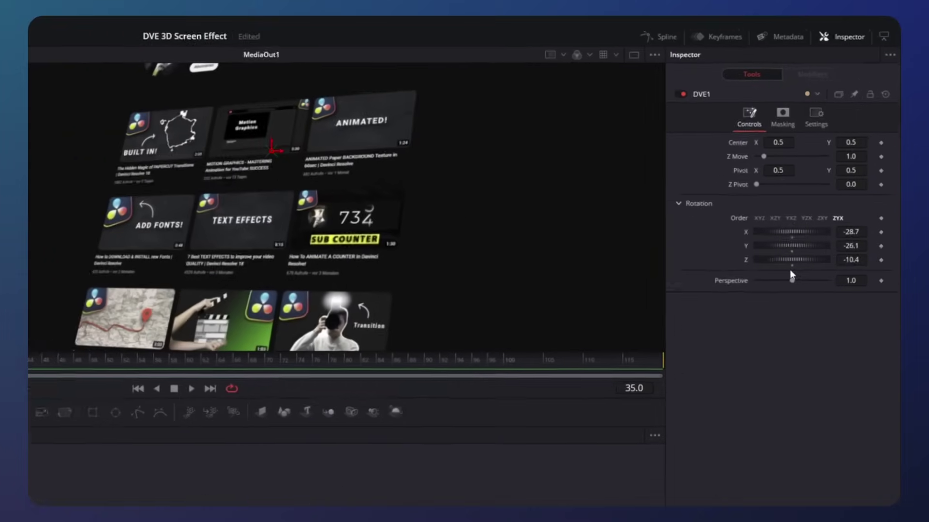
left_click_drag(748, 198, 751, 196)
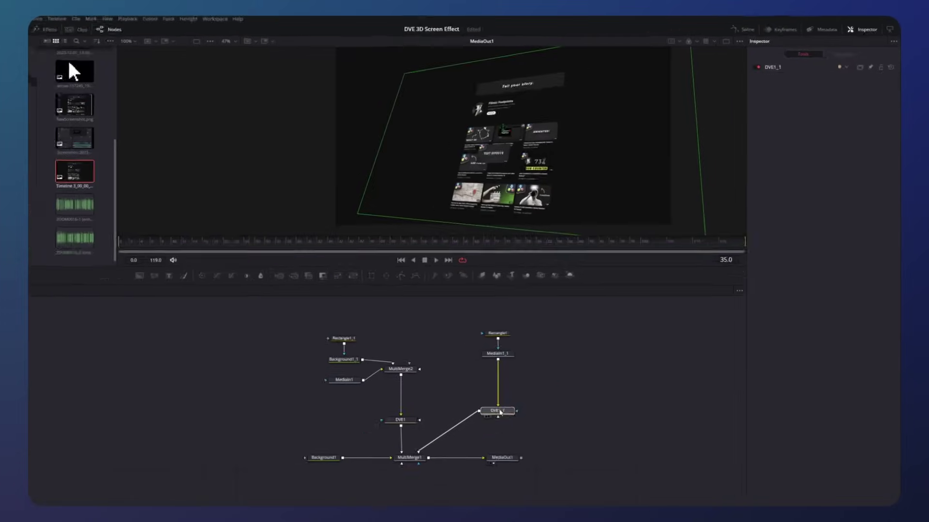
- Add a Glow between MediaIn1_1 and DVE1_1 and set its glow strength to 0.622
key("shift+space")
type("dve")
key("BackSpace")
key("BackSpace")
key("BackSpace")
type("glow")
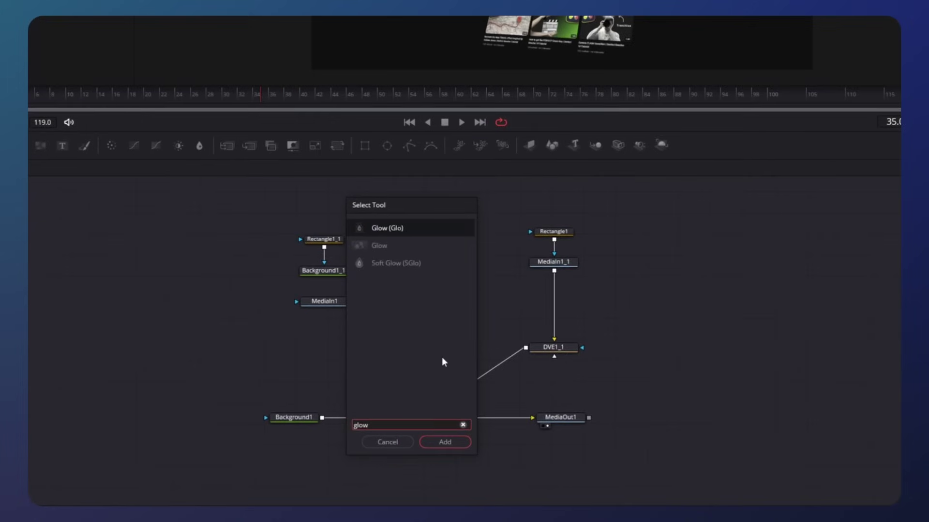
key("Return")
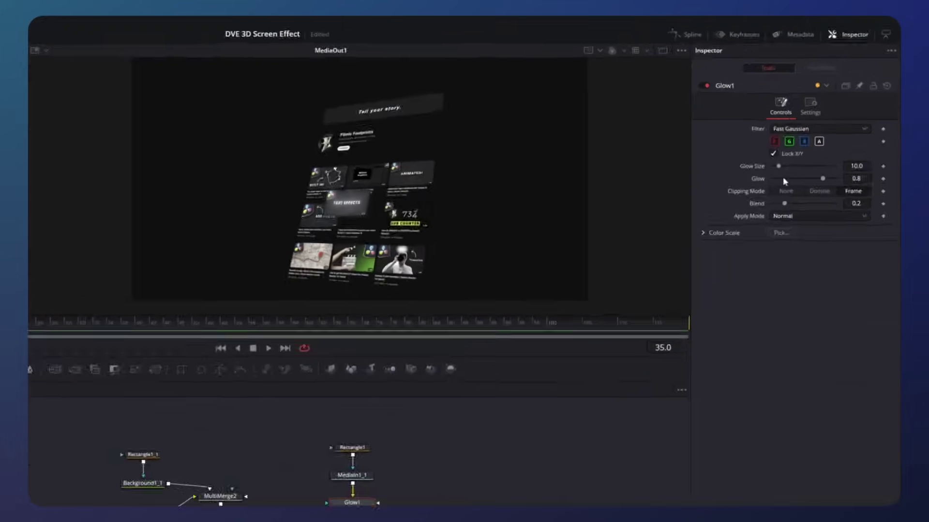
left_click_drag(847, 128, 837, 128)
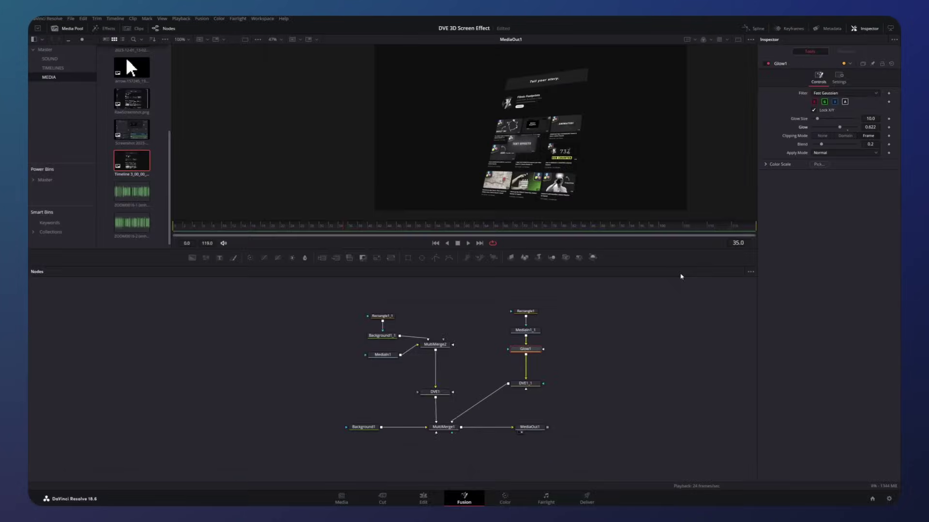
- Add a Drop Shadow after Glow1 with strength 1.0 and blur 0.0, and increase its drop distance
key("shift+space")
type("drop")
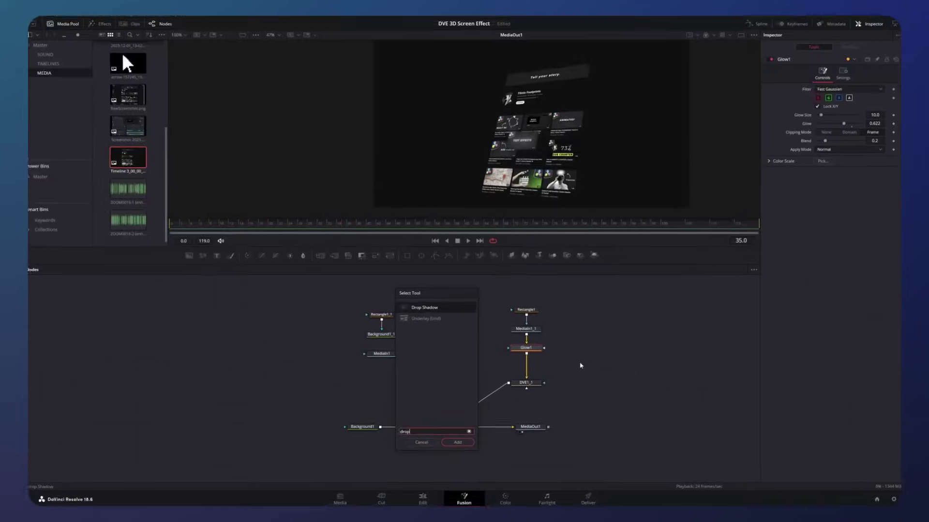
key("Return")
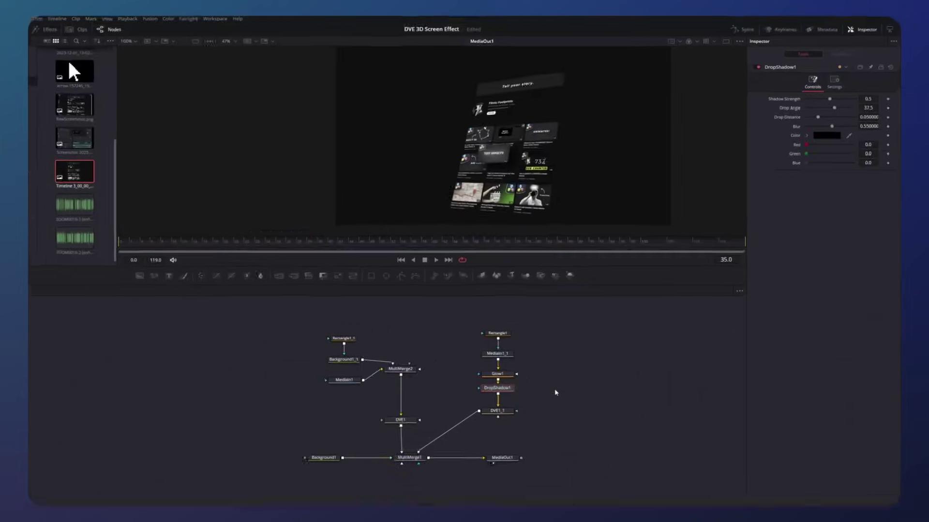
left_click_drag(839, 89, 816, 115)
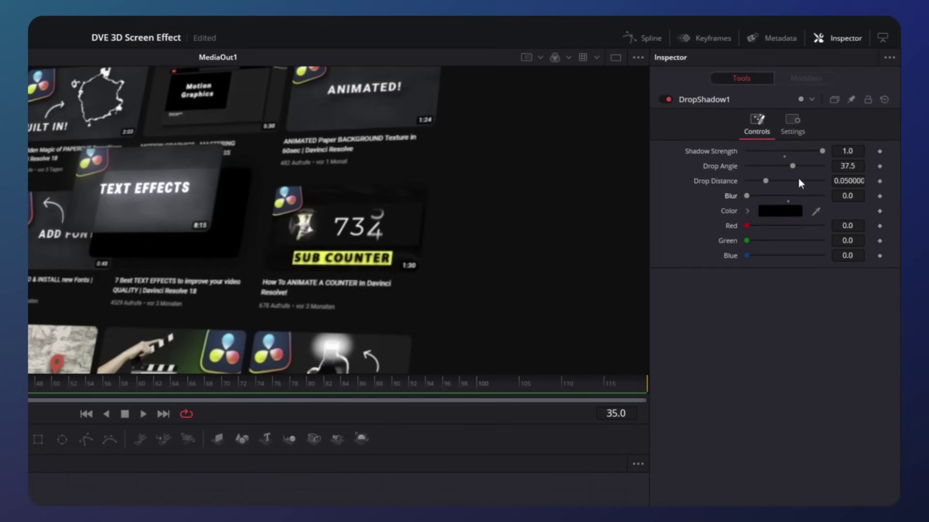
mouse_move(765, 181)
left_mouse_down()
mouse_move(777, 185)
mouse_move(791, 168)
mouse_move(779, 184)
left_mouse_up()
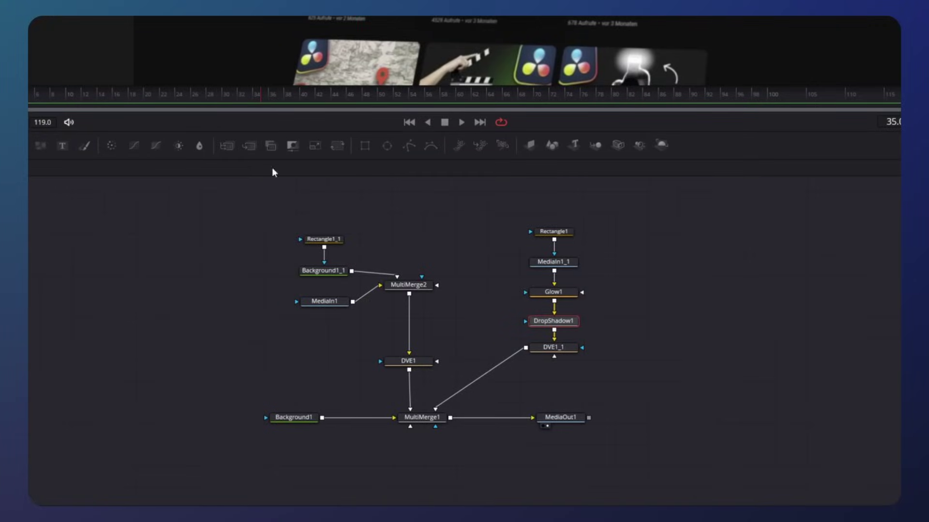
- Add a MultiMerge3 between Background1 and MediaOut1 and feed the MultiMerge1 output into it as a foreground layer
left_click_drag(227, 146, 419, 472)
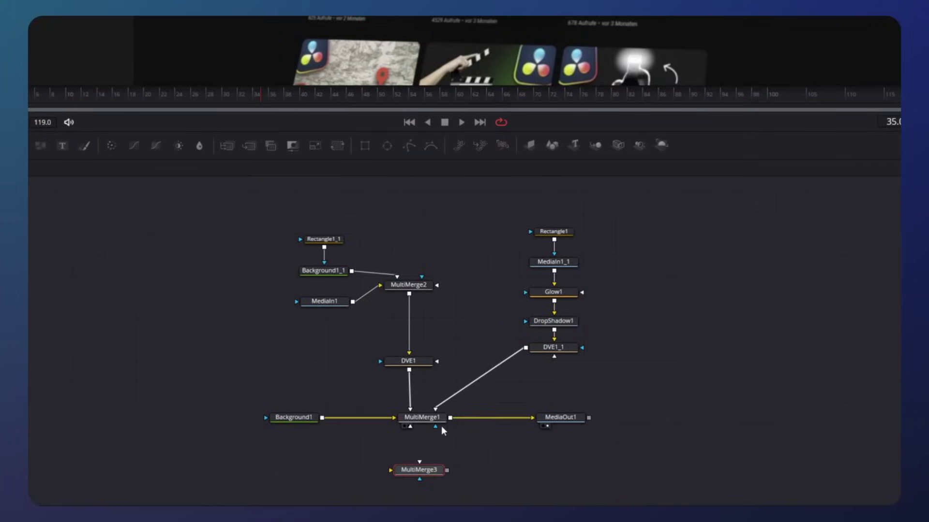
left_click(513, 419)
key("Delete")
left_click_drag(379, 420, 307, 472)
left_click(549, 473)
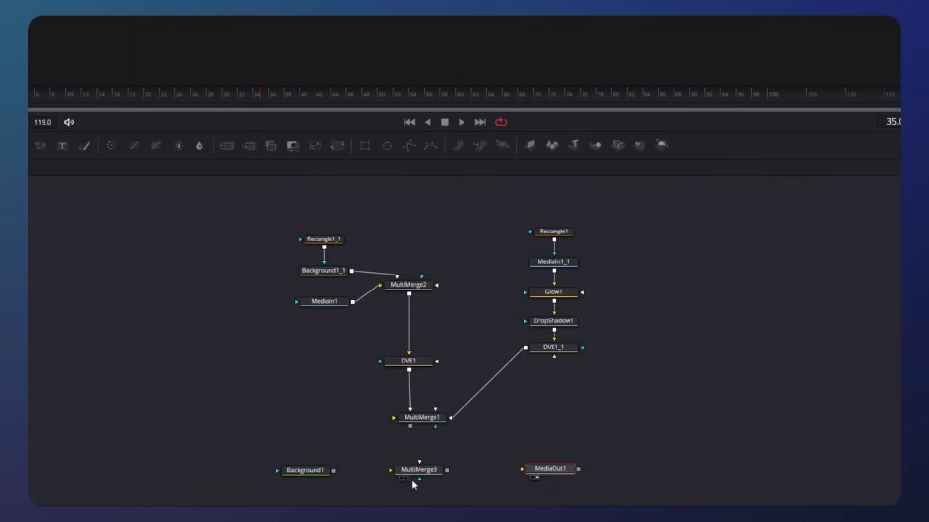
left_click_drag(348, 472, 390, 470)
left_click_drag(446, 470, 522, 469)
left_click_drag(410, 426, 419, 472)
- Insert a Transform between MultiMerge1 and MultiMerge3, keyframing Center at 0.5, 0.5 on frame 20 and about 0.435, -0.34 on frame 0
left_click_drag(337, 145, 403, 399)
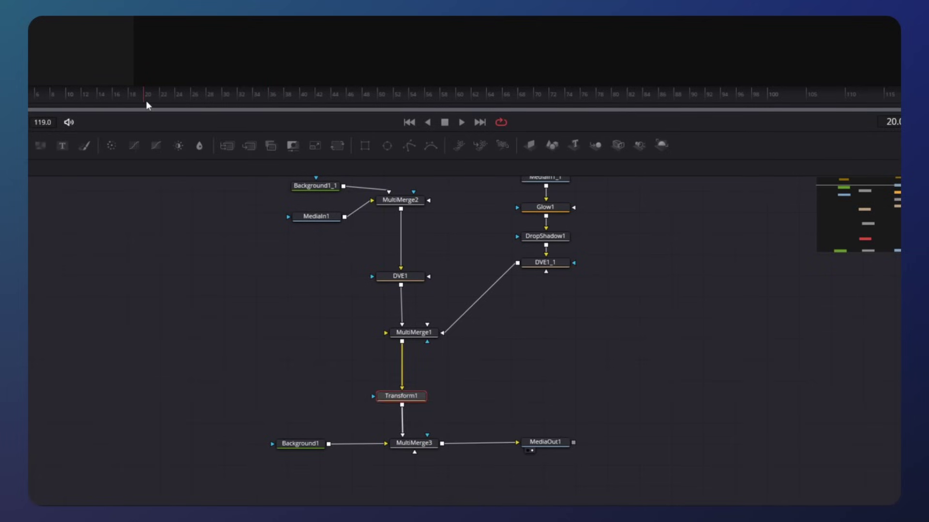
left_click(886, 100)
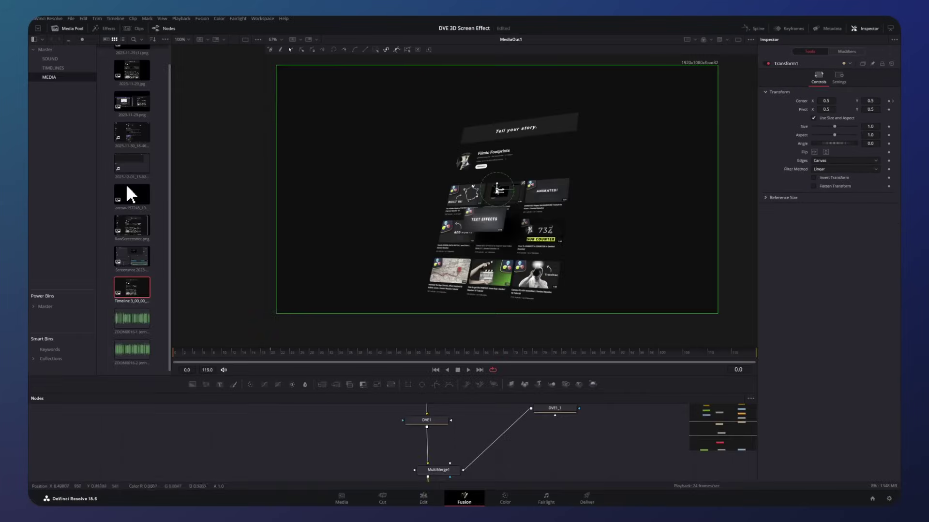
left_click_drag(493, 245, 486, 212)
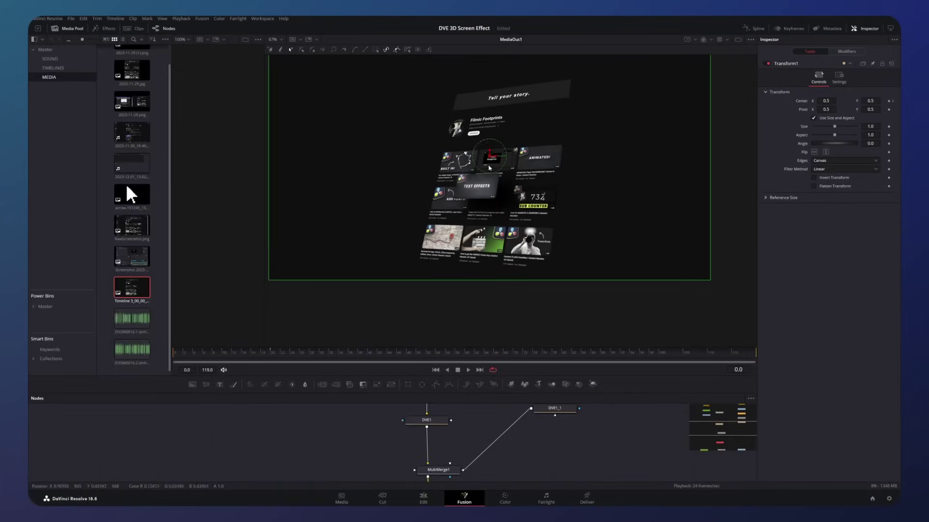
left_click_drag(489, 157, 460, 365)
scroll(475, 273, "down", 3)
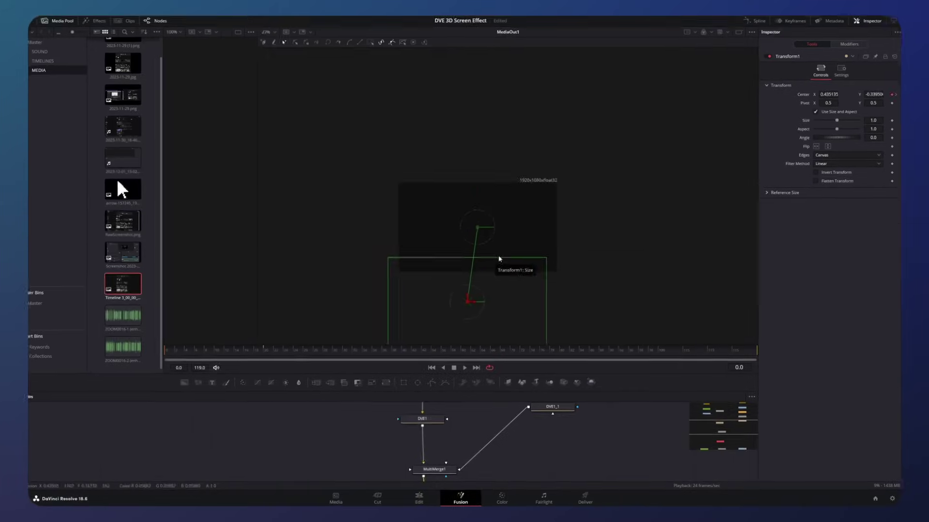
left_click_drag(503, 262, 510, 188)
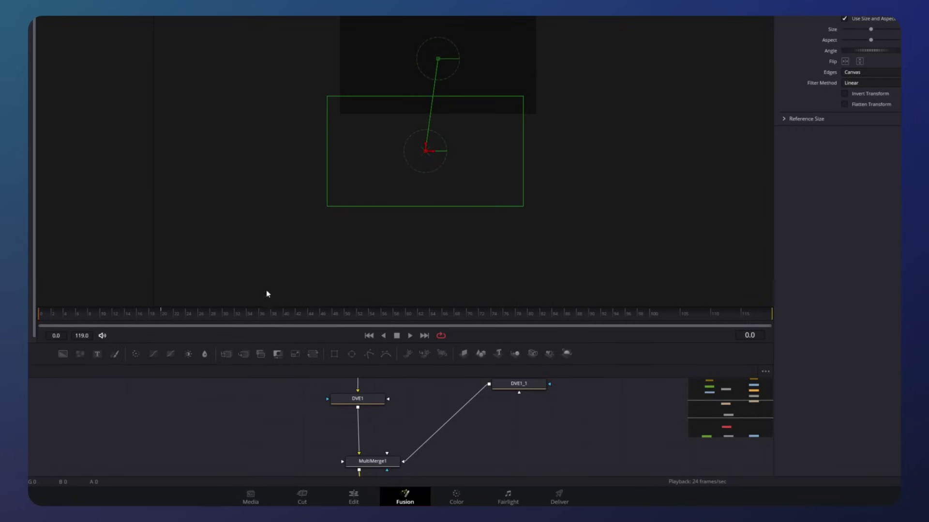
- Set a Z Pivot keyframe on DVE1_1 at frame 50
left_click_drag(235, 313, 383, 327)
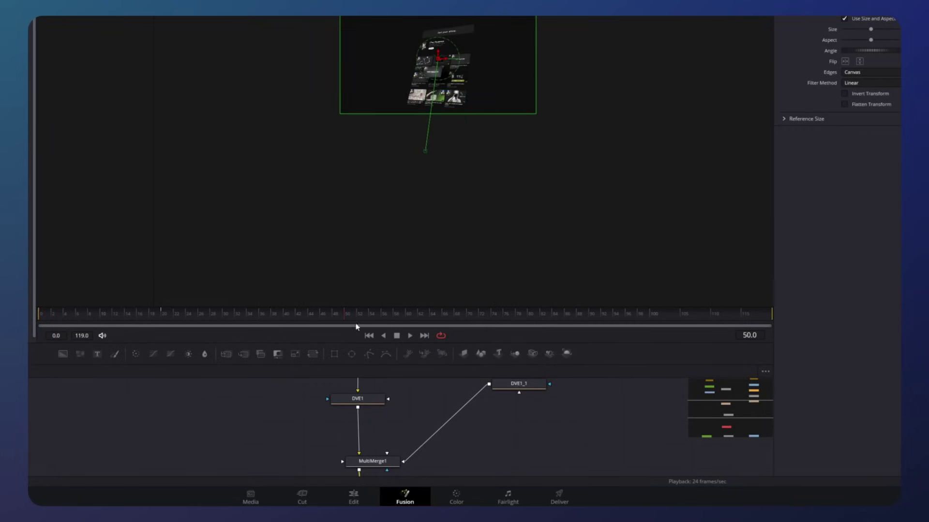
left_click_drag(463, 418, 433, 446)
scroll(440, 422, "down", 3)
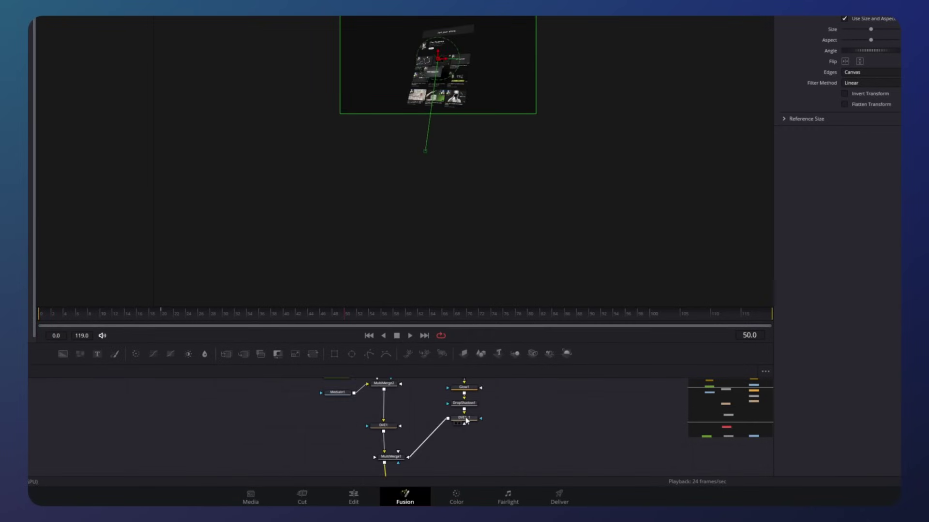
left_click(466, 419)
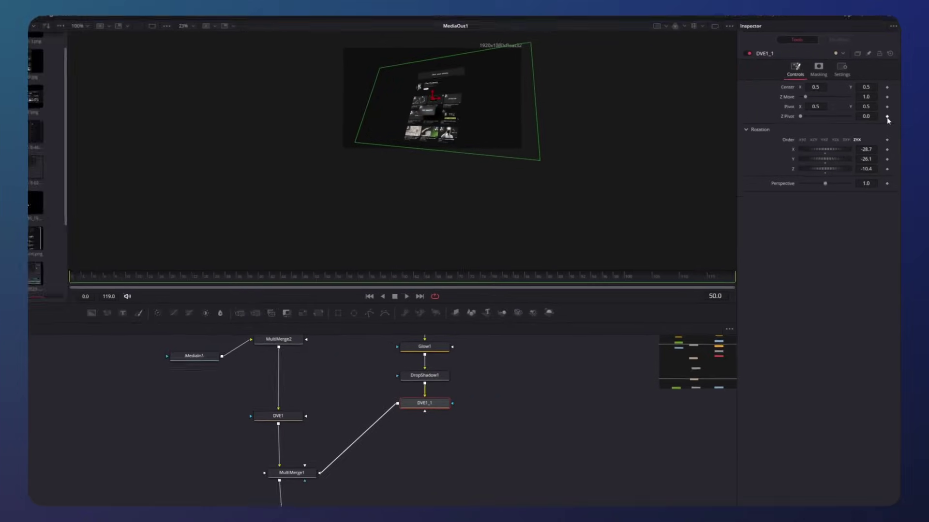
left_click(887, 117)
left_click_drag(546, 363, 538, 401)
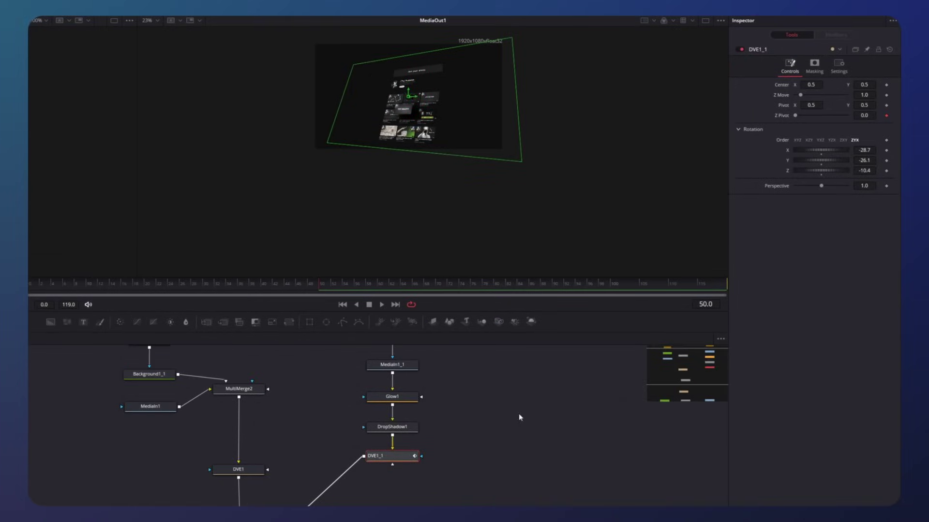
- Set keyframes at frame 50 for the Shadow Strength of DropShadow1 and the Glow of Glow1
left_click(394, 428)
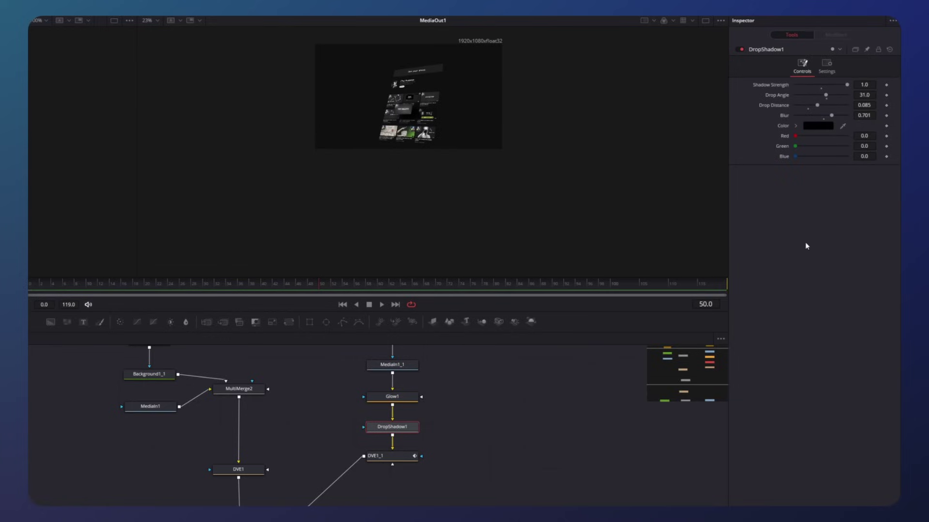
left_click(886, 84)
left_click(395, 397)
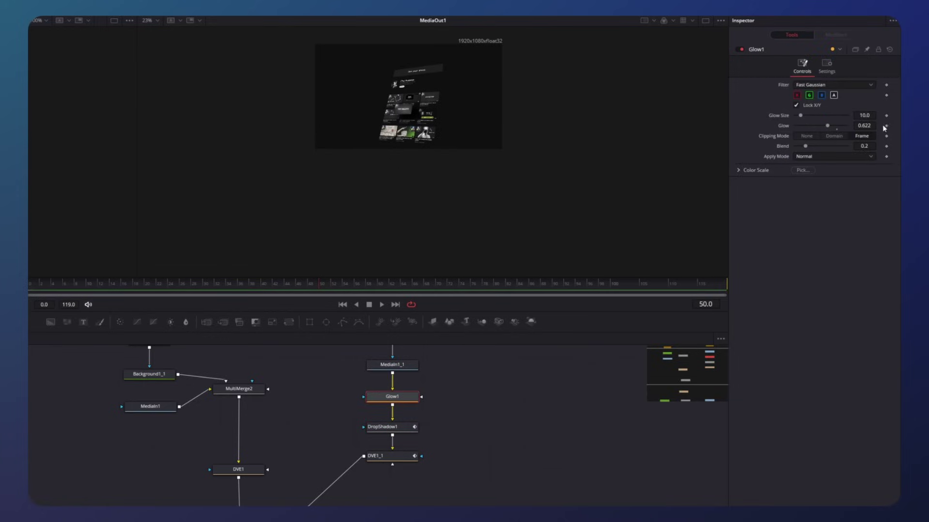
left_click(886, 126)
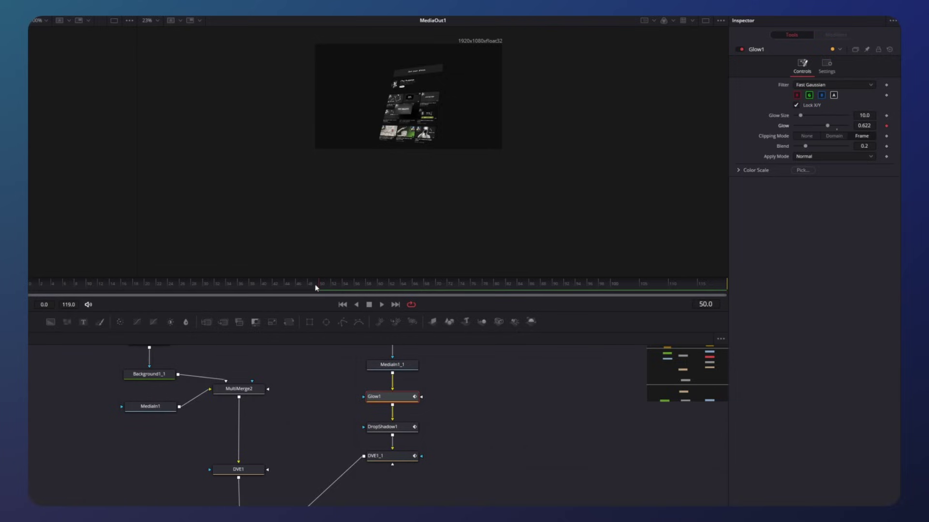
- At frame 33, set the Glow of Glow1 and the Shadow Strength of DropShadow1 to 0.0
left_click_drag(315, 288, 240, 294)
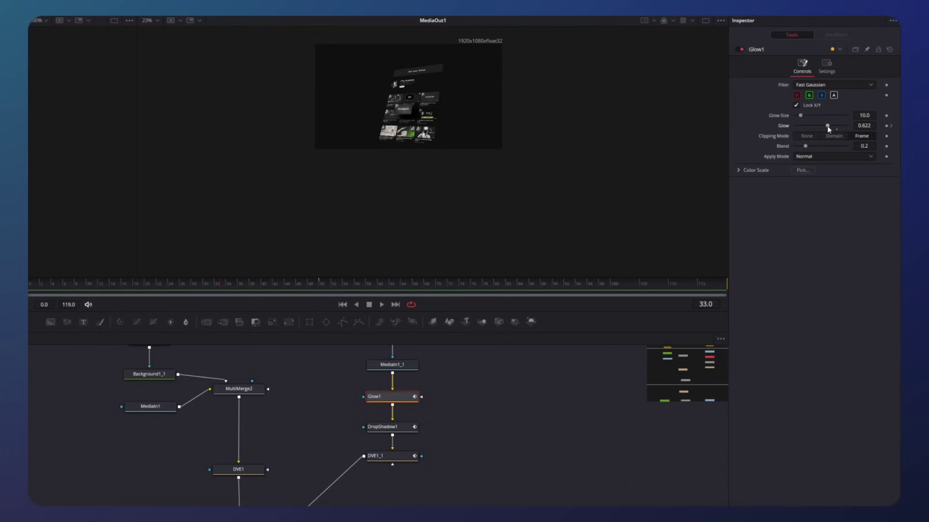
left_click_drag(827, 126, 788, 126)
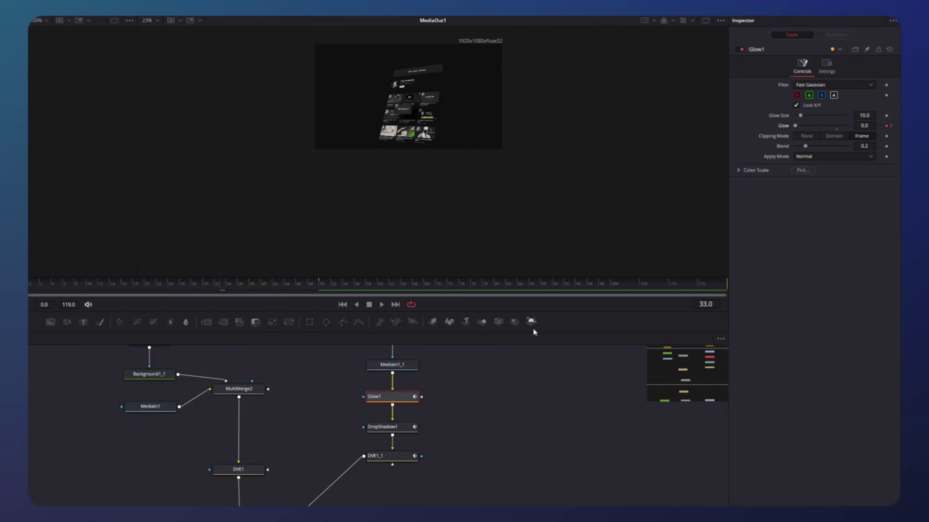
left_click(404, 430)
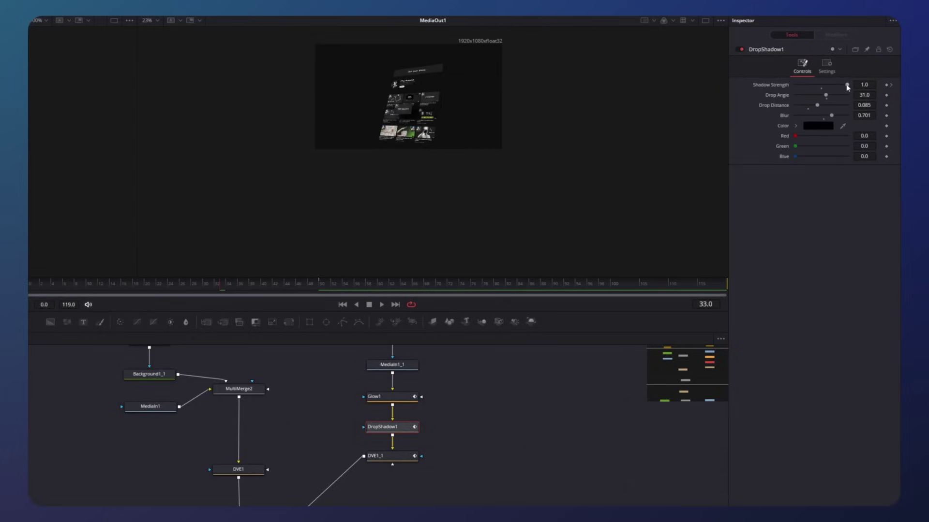
left_click_drag(848, 85, 753, 98)
- At frame 33, set the Z Pivot of DVE1_1 to 0.071 so it matches DVE1
left_click(388, 457)
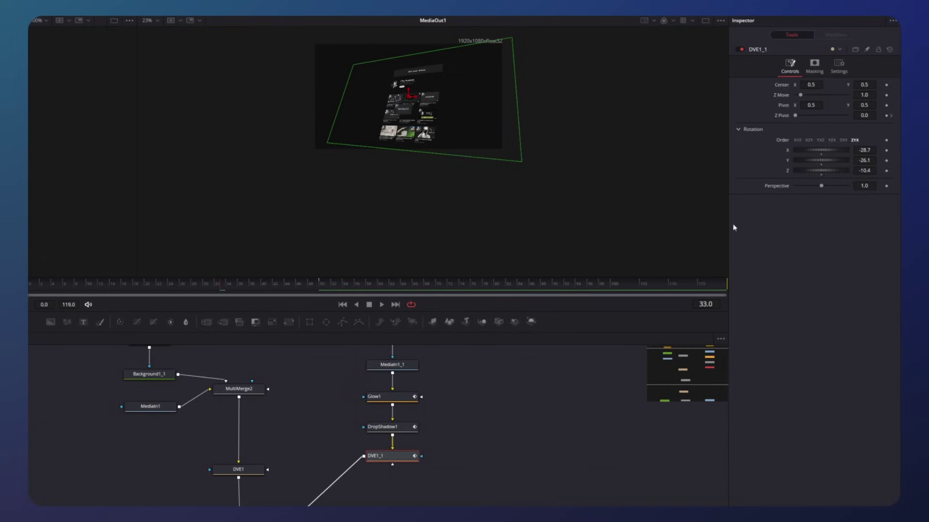
left_click(246, 471)
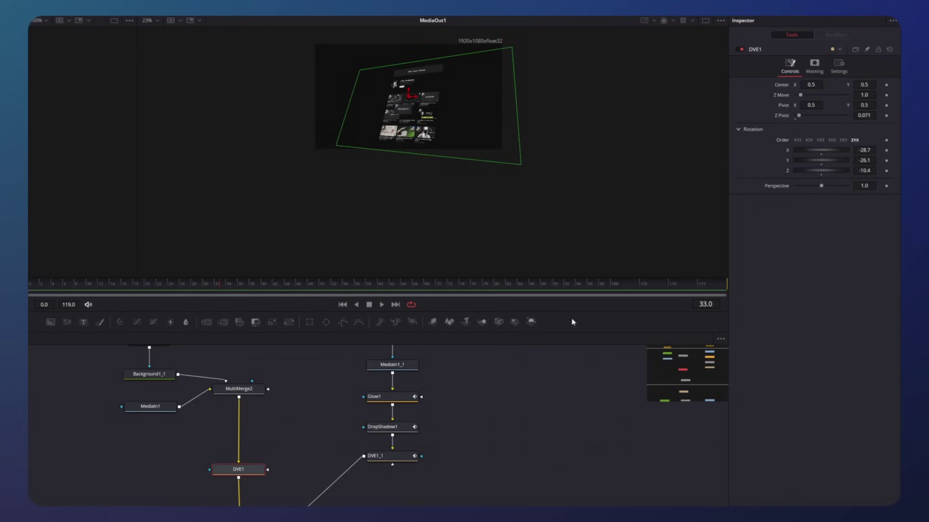
left_click(864, 116)
left_click(409, 455)
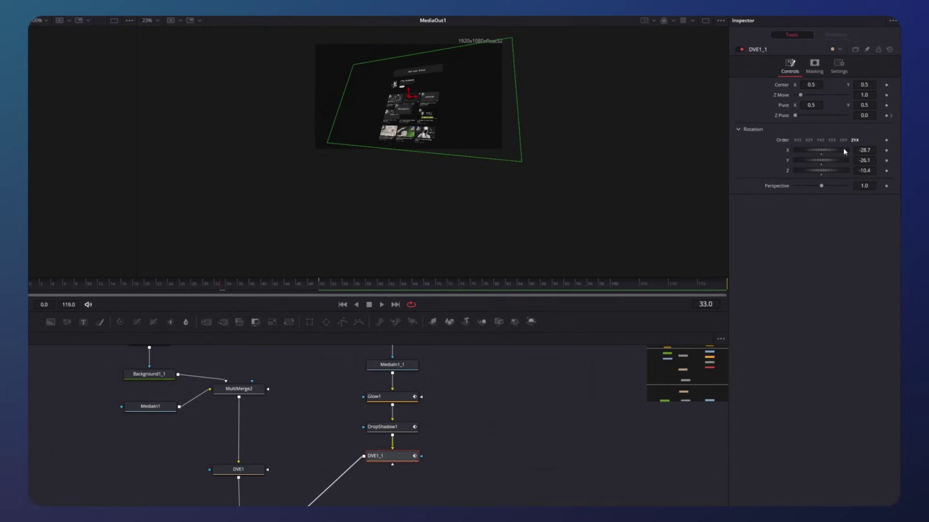
left_click(863, 115)
type("0.071")
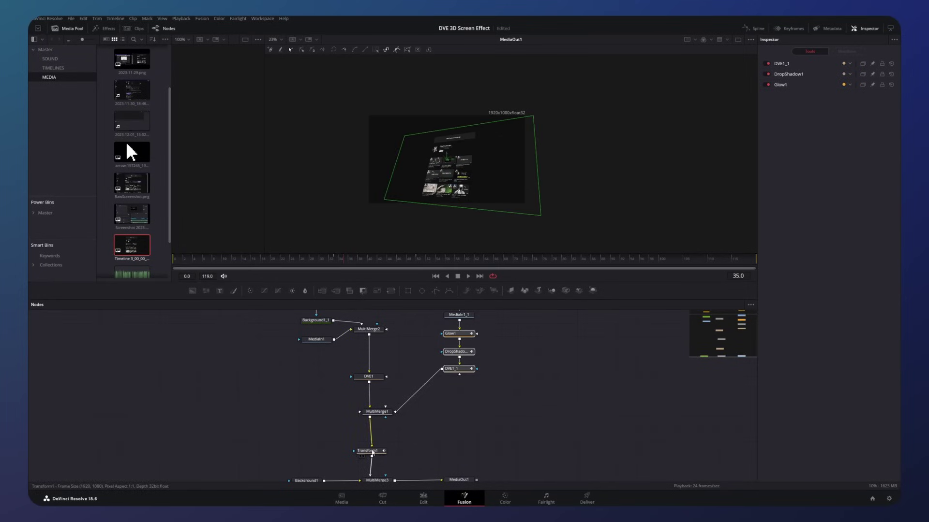
- Show the animation curves of Transform1, DVE1_1, DropShadow1 and Glow1 in the Spline editor and smooth all their keyframes
left_click(373, 452)
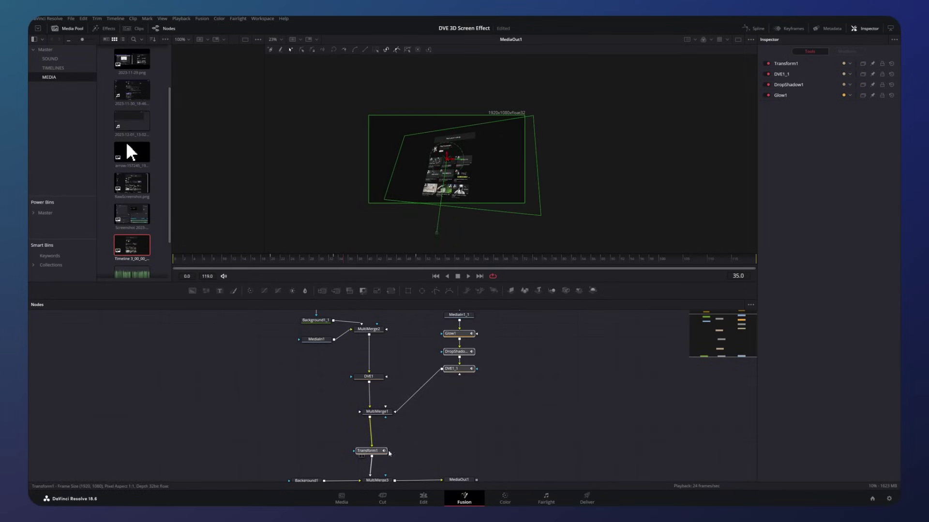
left_click(757, 30)
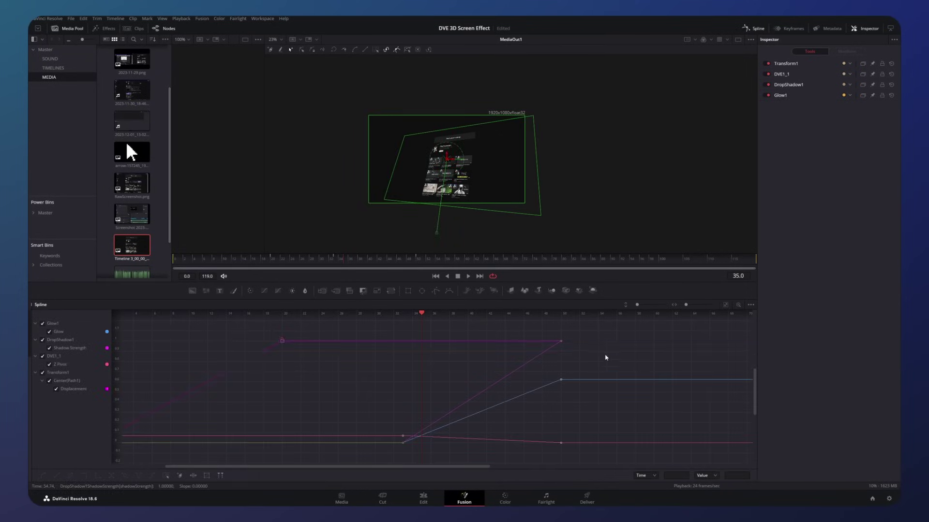
scroll(605, 356, "down", 2)
left_click_drag(635, 330, 233, 460)
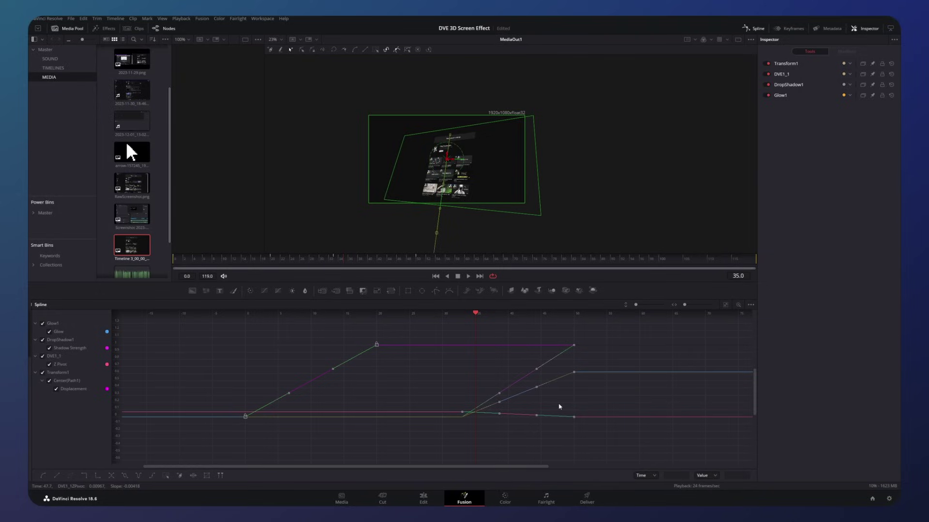
key("ctrl+a")
key("s")
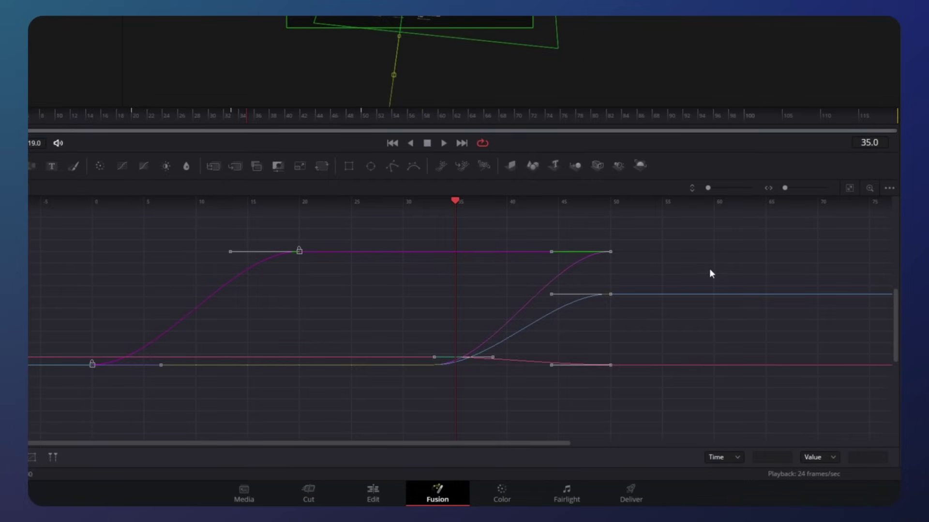
- Increase the ease in and ease out of the selected keyframes
key("t")
left_click_drag(777, 205, 803, 202)
left_click_drag(863, 203, 885, 202)
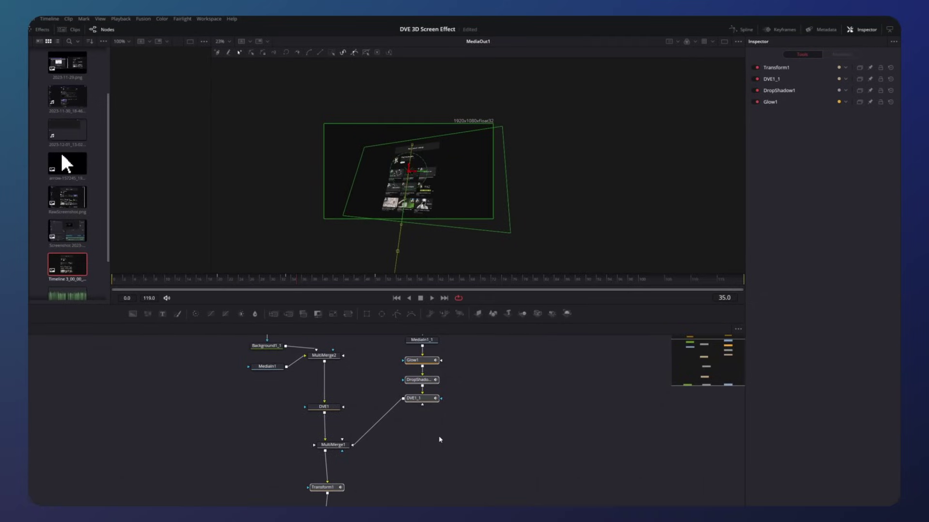
- Enable motion blur on Transform1 with quality 8, and enable motion blur on DVE1_1
left_click(398, 441)
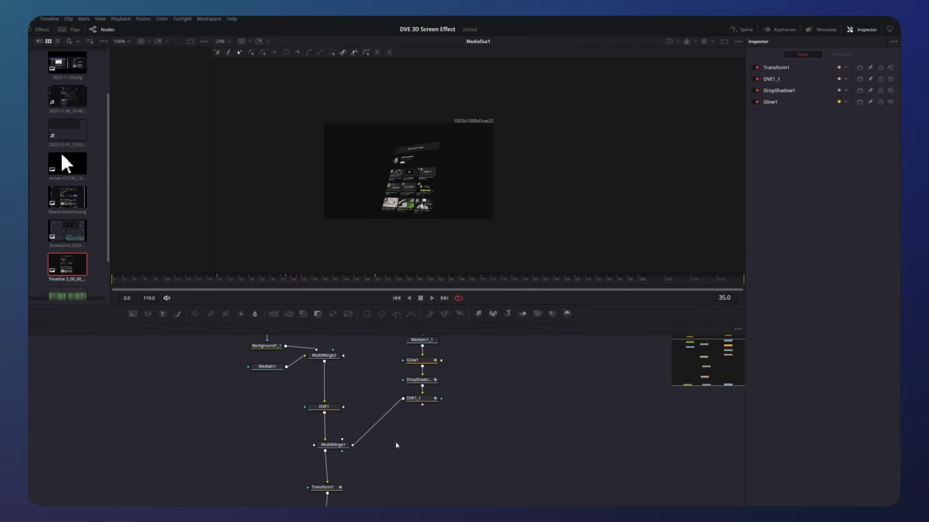
left_click(328, 488)
left_click(834, 83)
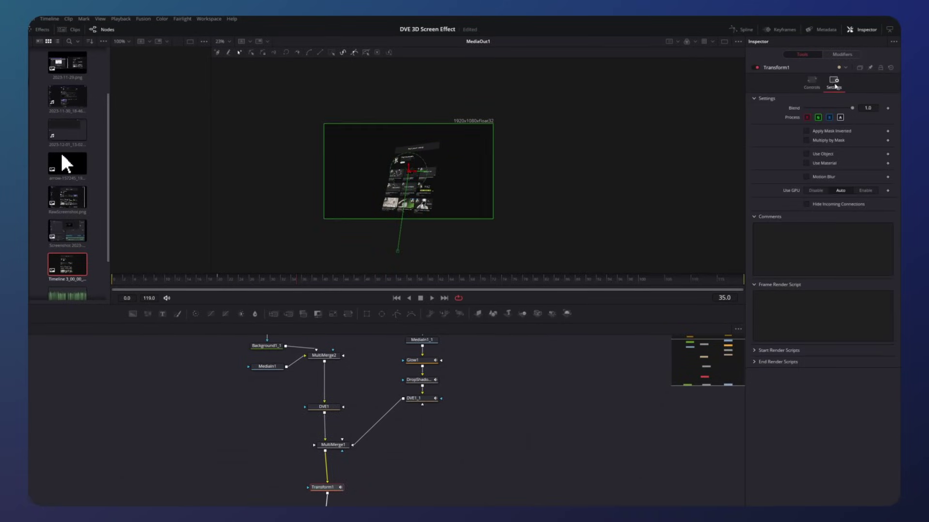
left_click(805, 177)
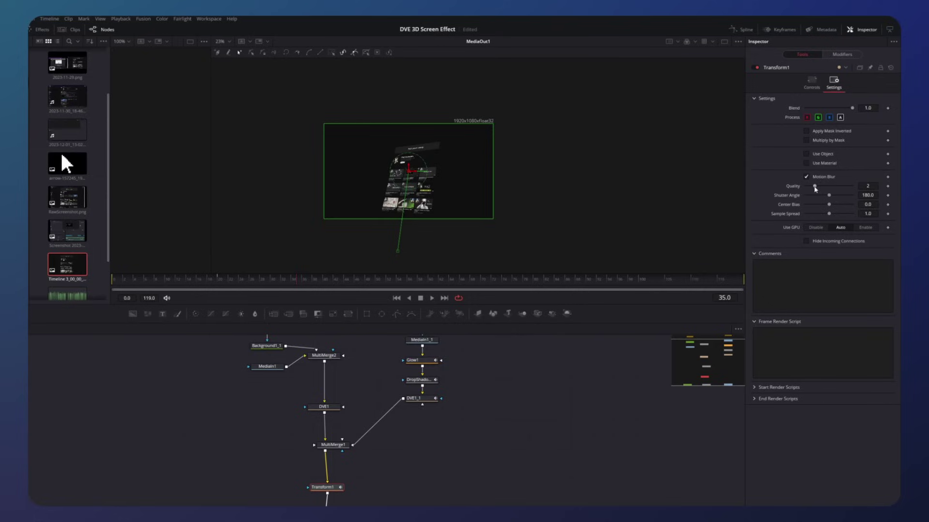
left_click_drag(815, 188, 844, 189)
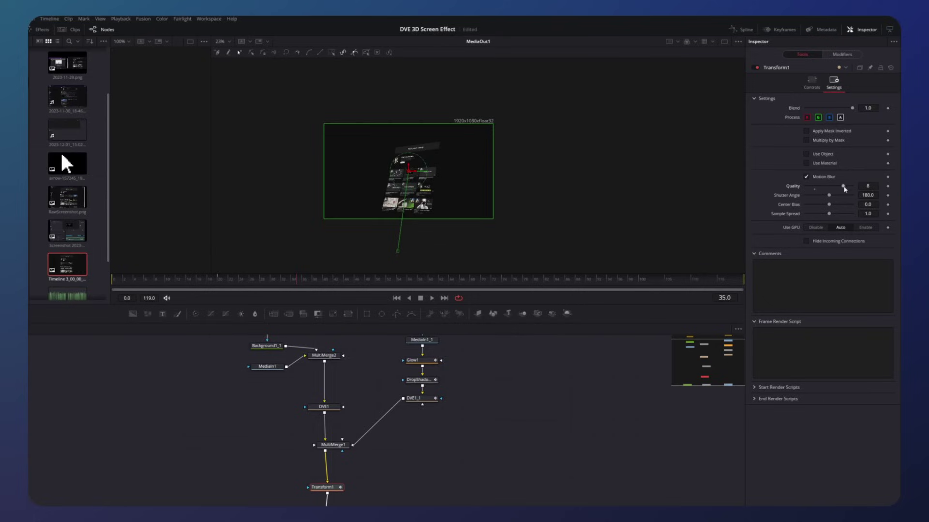
left_click(423, 402)
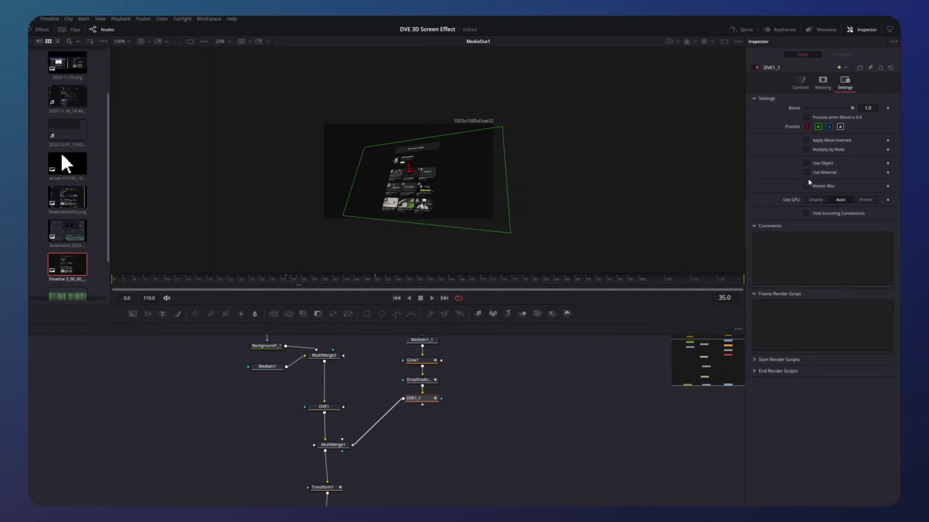
left_click(806, 185)
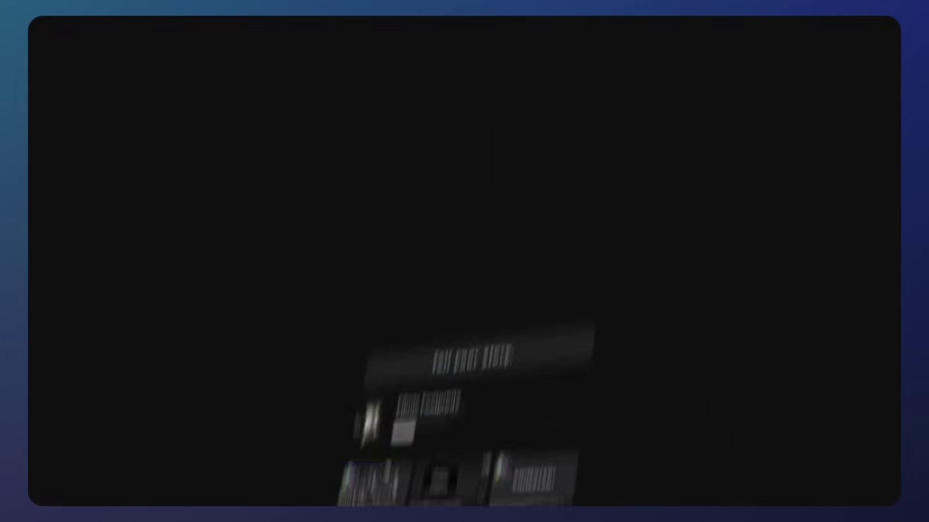